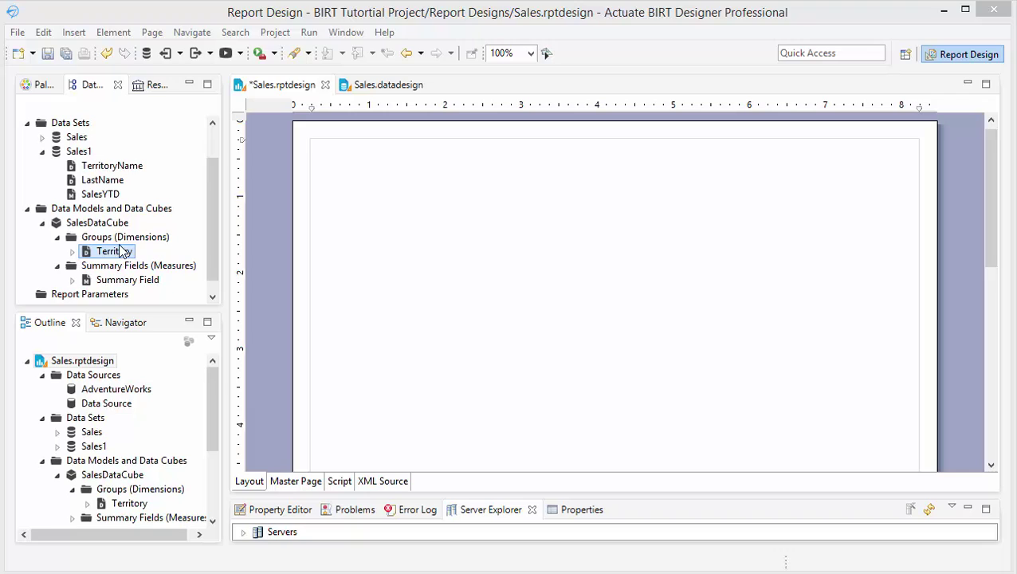
- Insert a new bar chart into the report and move to its Select Data page
left_click(73, 35)
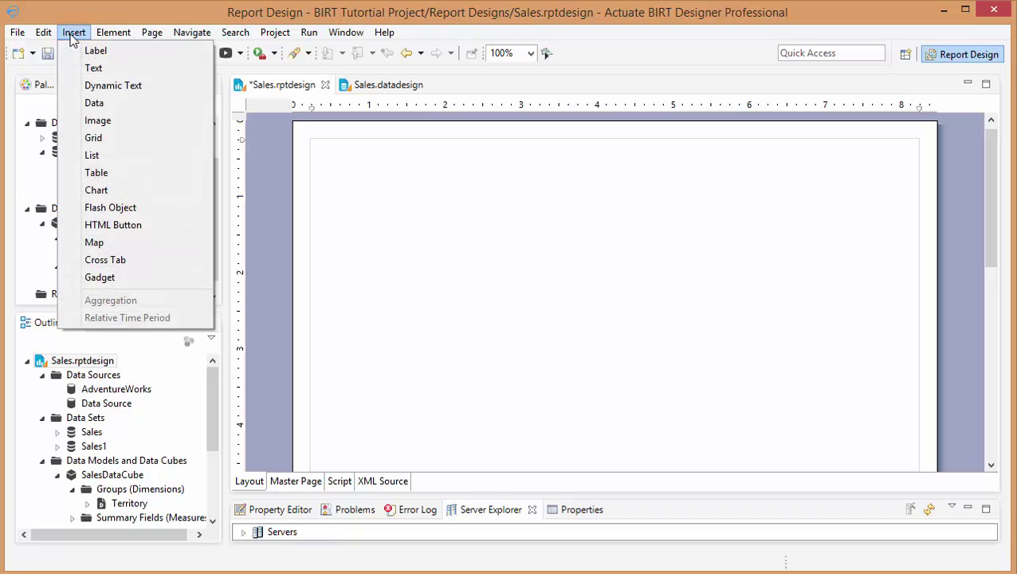
left_click(96, 189)
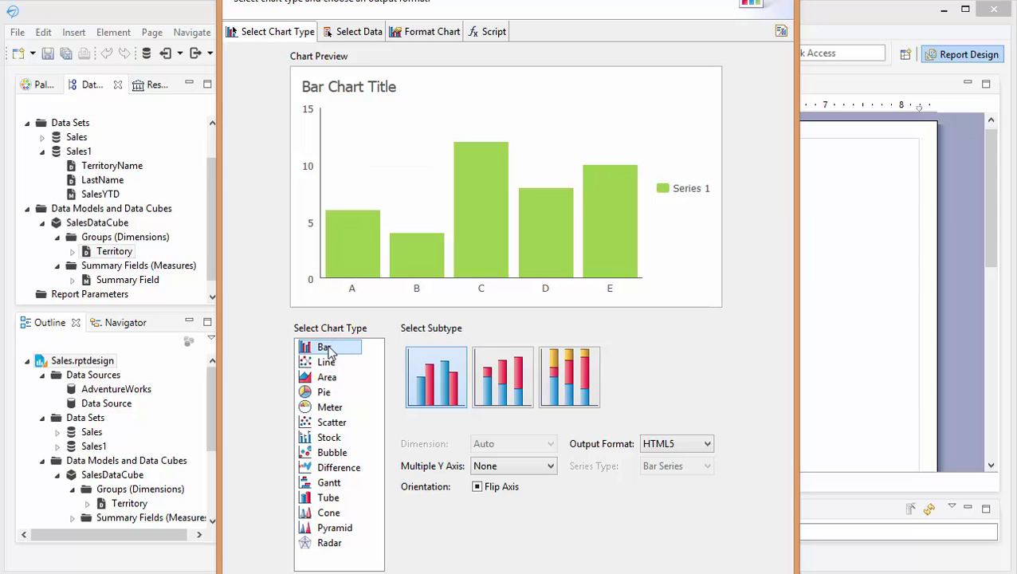
left_click(348, 31)
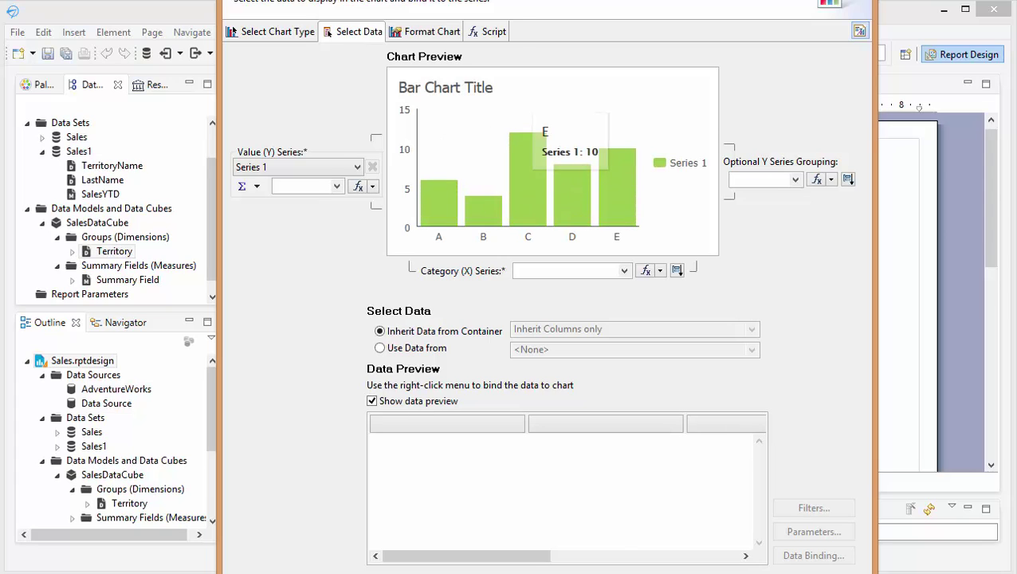
- Set the chart's data source to SalesDataCube
left_click_drag(538, 570, 538, 562)
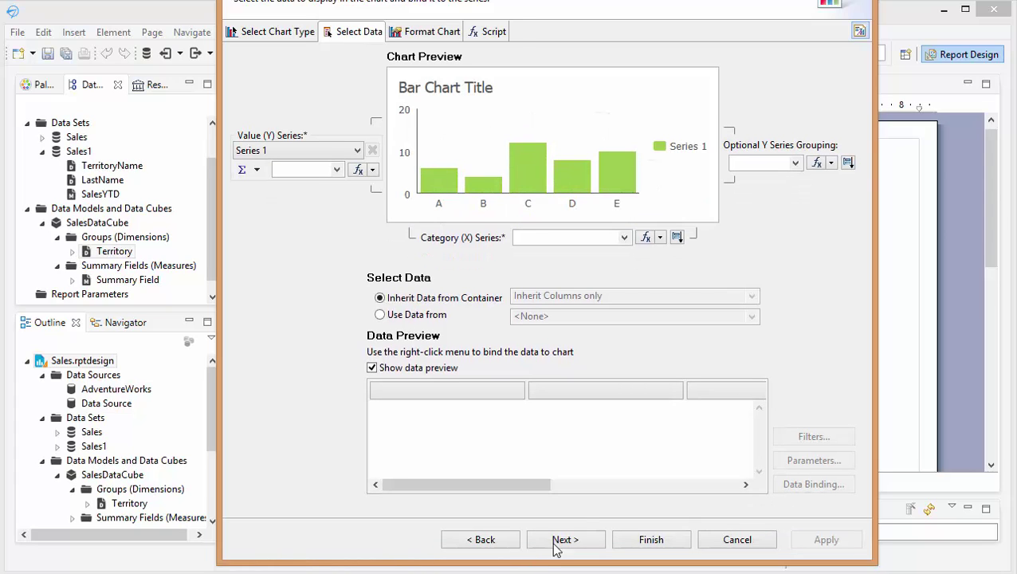
left_click(388, 316)
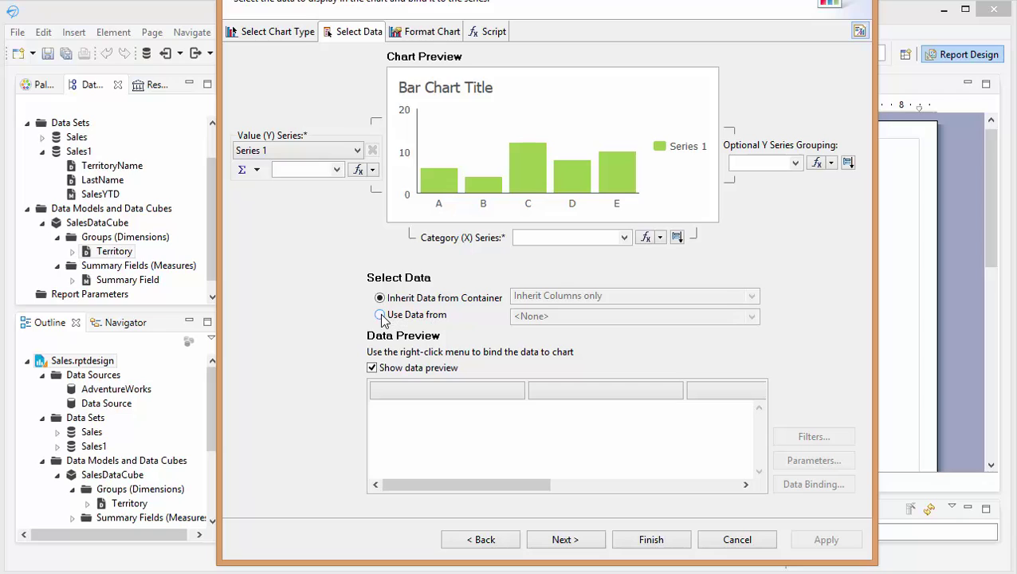
left_click(751, 318)
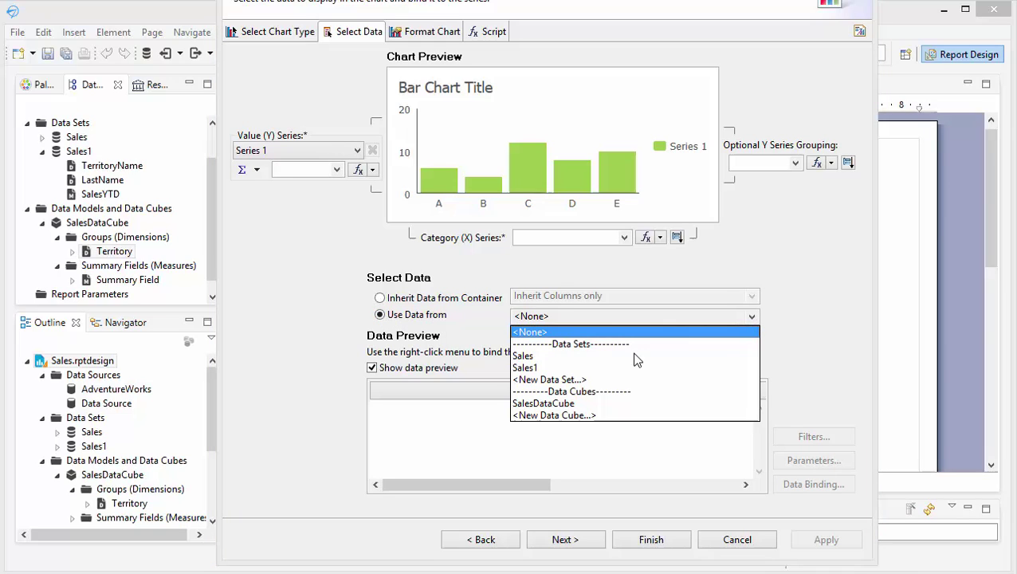
left_click(559, 403)
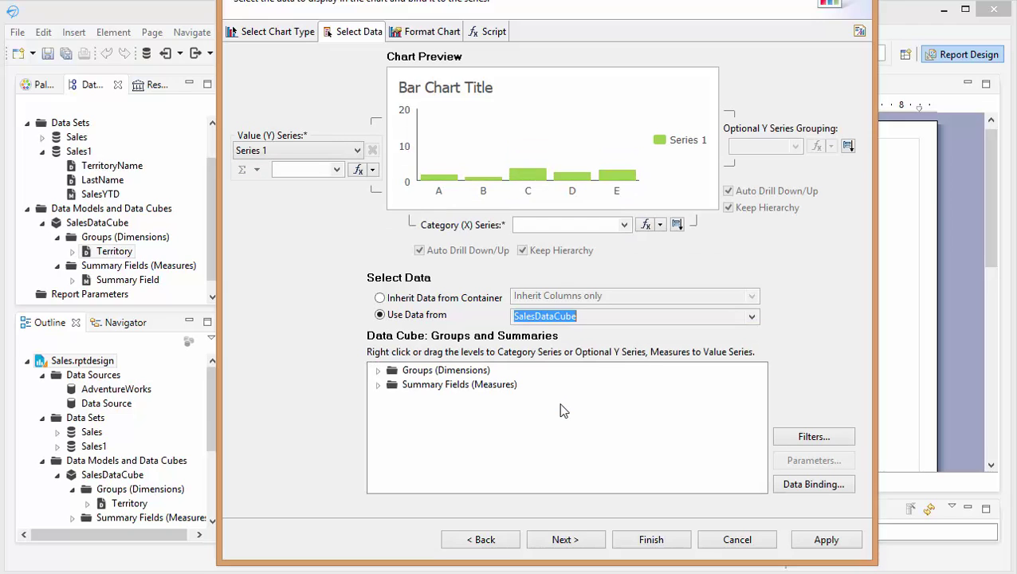
- Plot a sales summary measure as Y values against TerritoryName as X categories
left_click(337, 170)
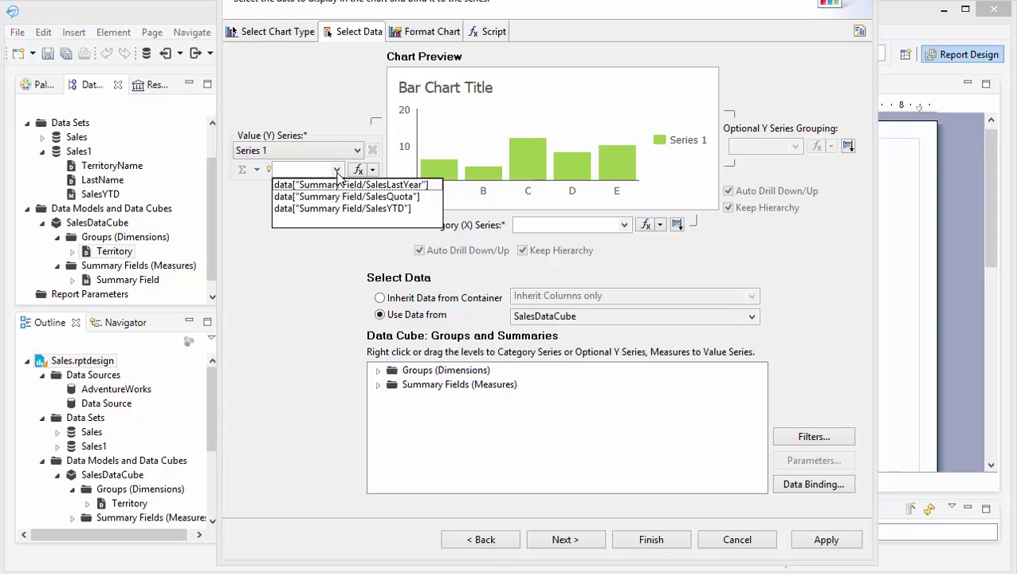
left_click(335, 214)
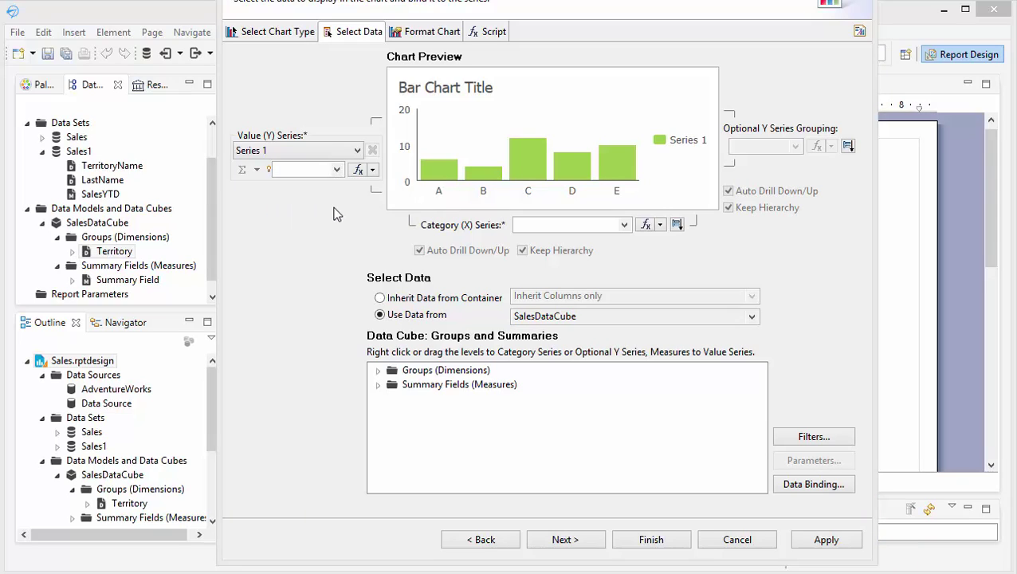
left_click(624, 225)
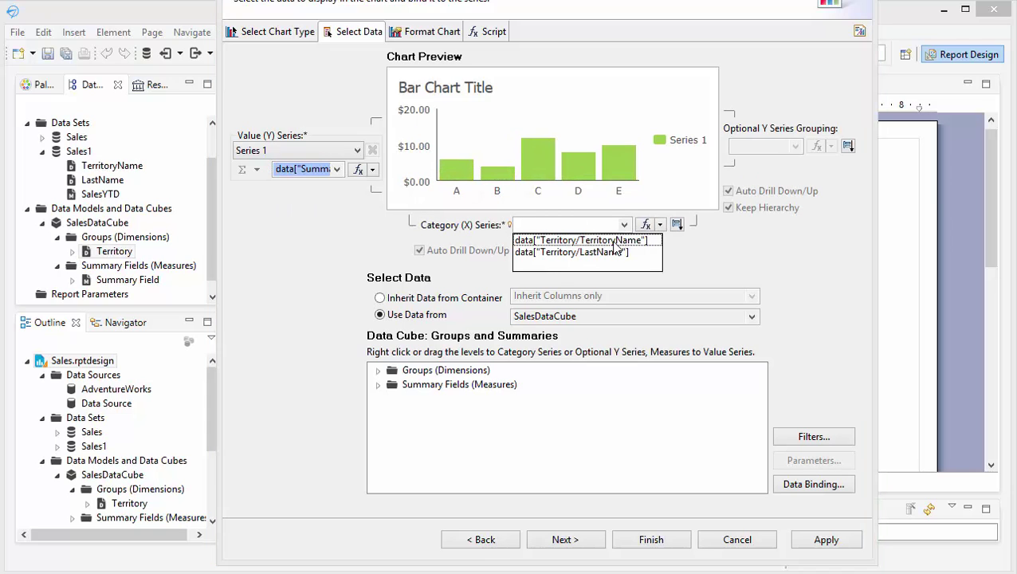
left_click(614, 241)
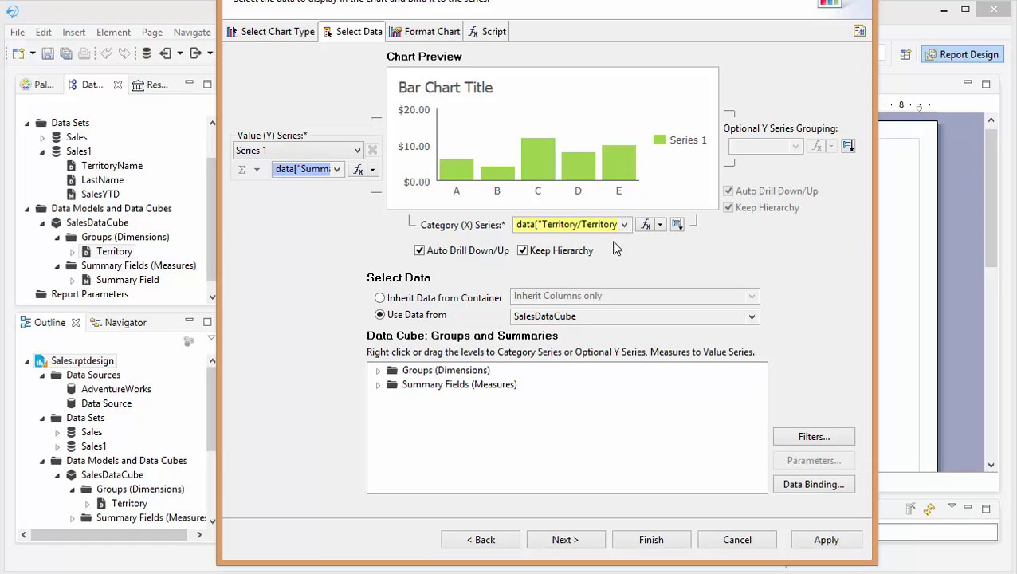
mouse_move(557, 182)
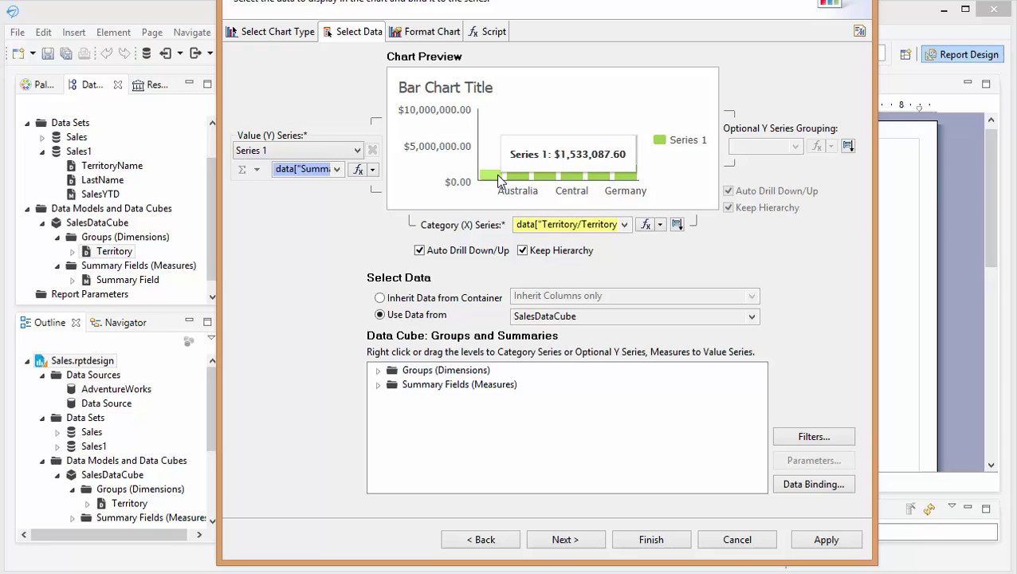
- Hide the chart legend
left_click(420, 35)
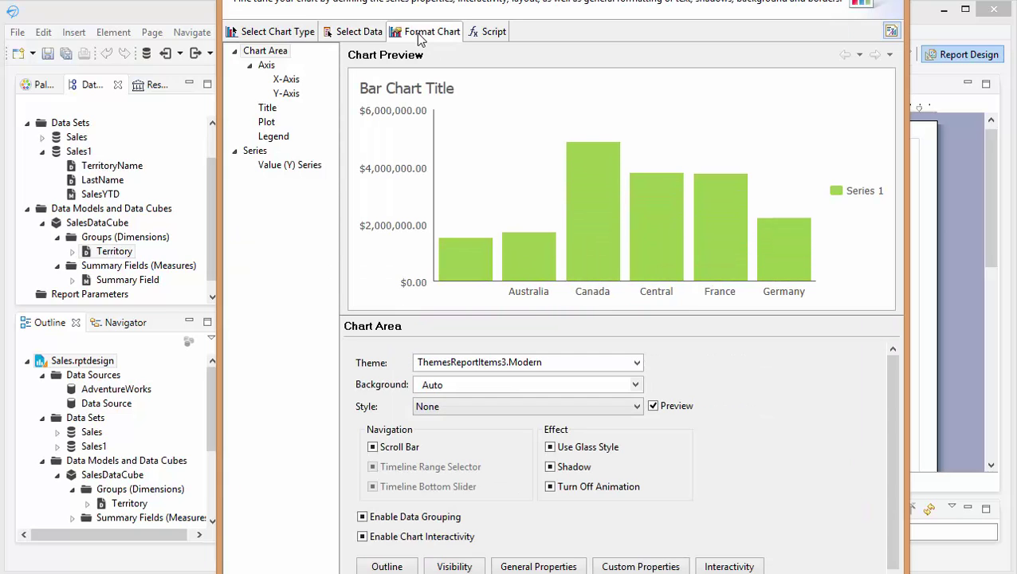
left_click(273, 136)
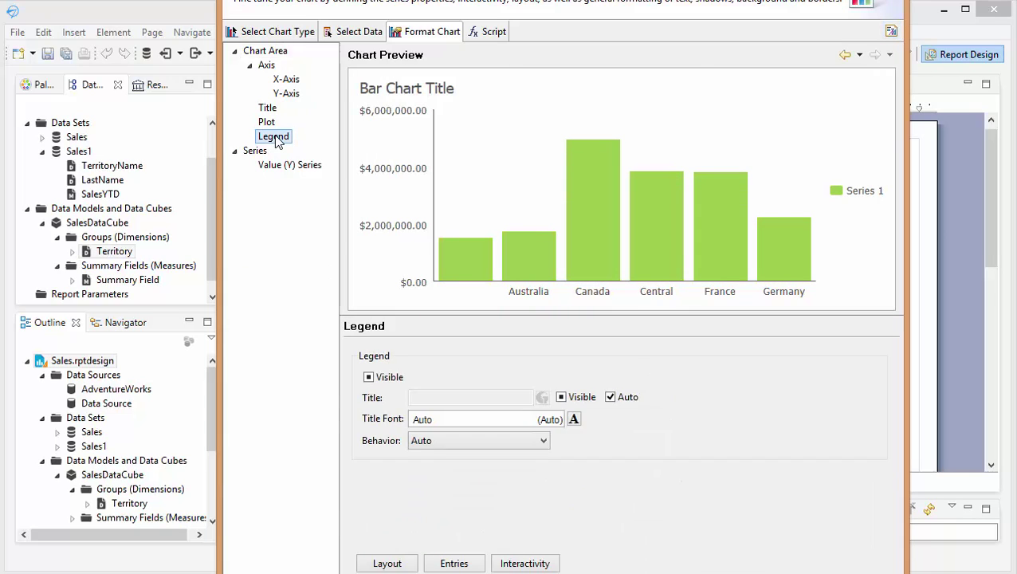
left_click(368, 377)
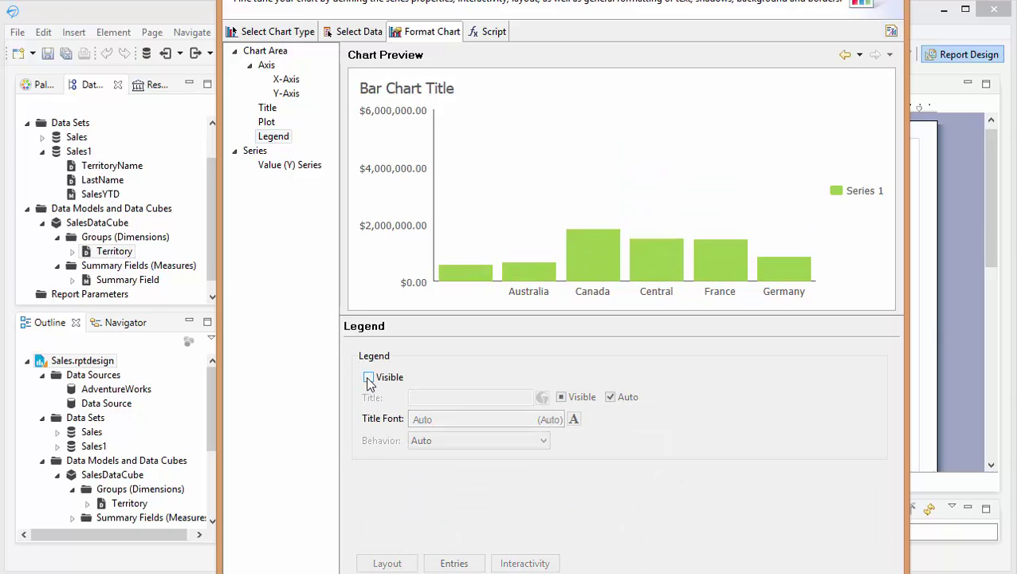
- Make the chart title visible and set it to 'Sales By Territory'
left_click(279, 55)
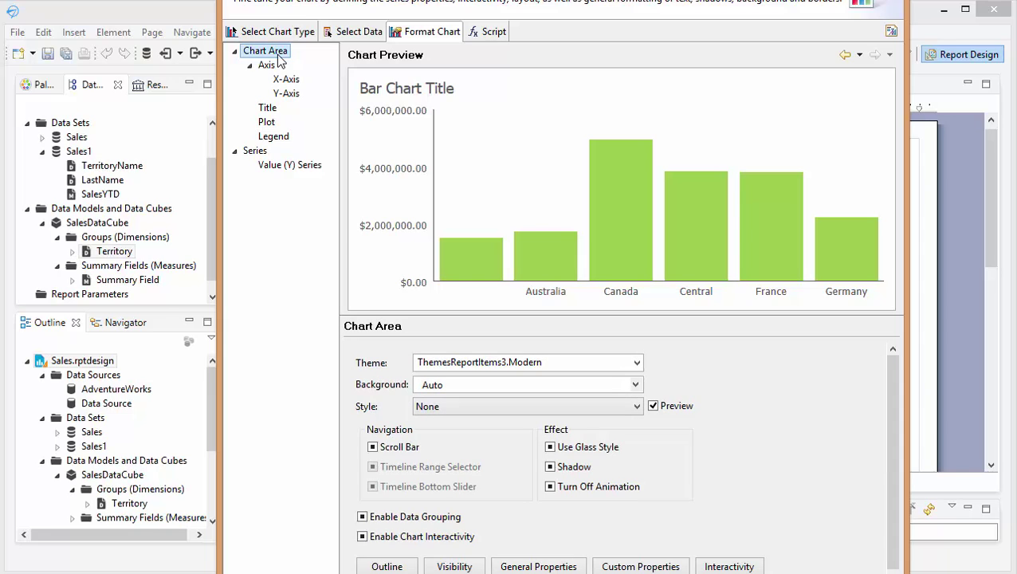
left_click(267, 108)
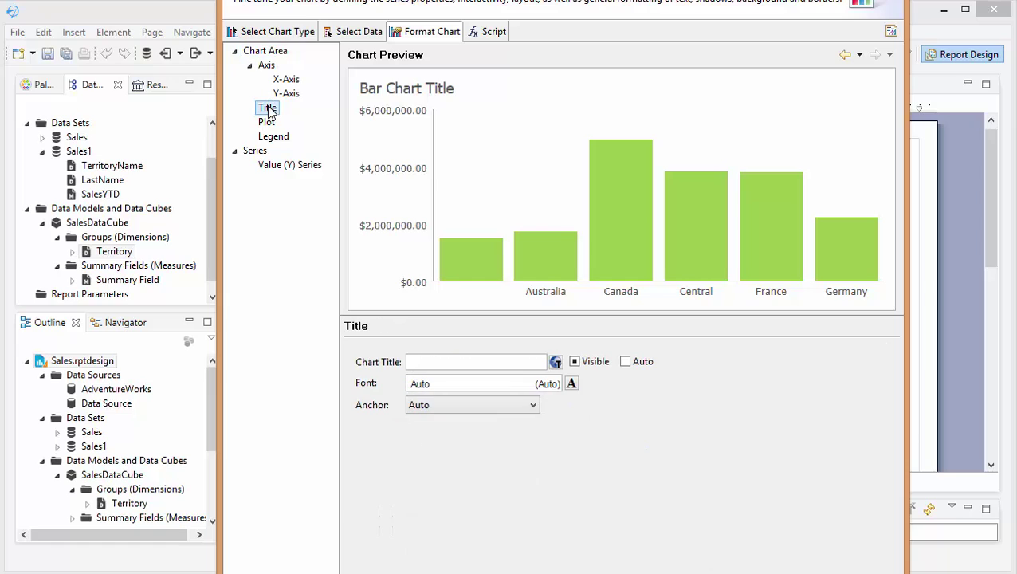
left_click(574, 361)
left_click(494, 362)
type("Sales ")
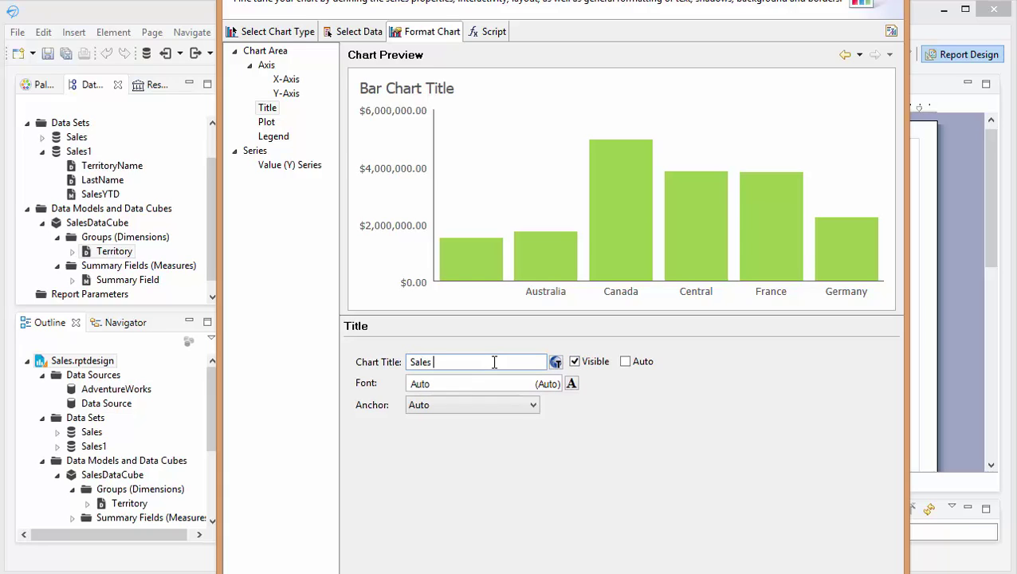
type("By Territory")
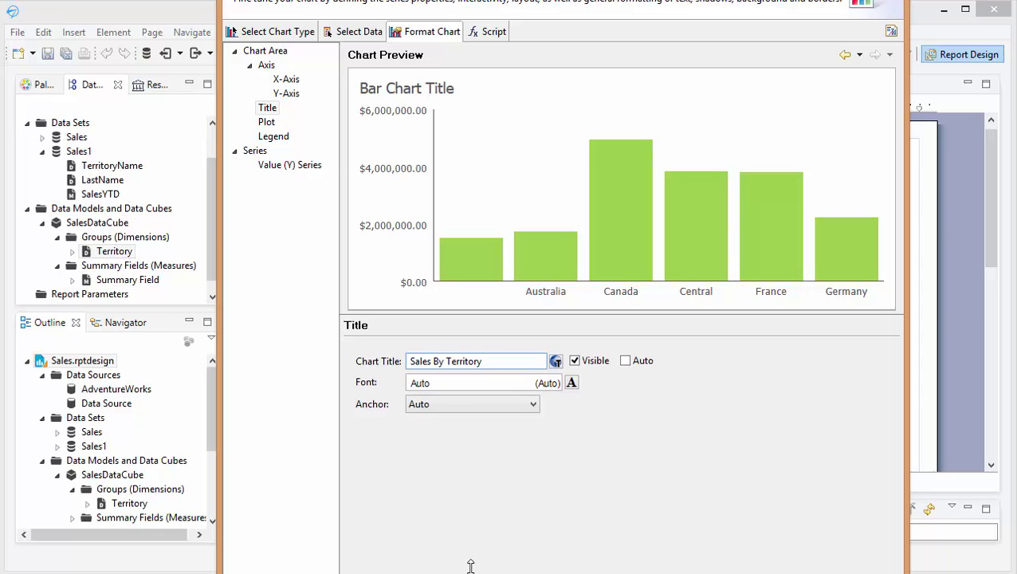
left_click_drag(470, 567, 484, 483)
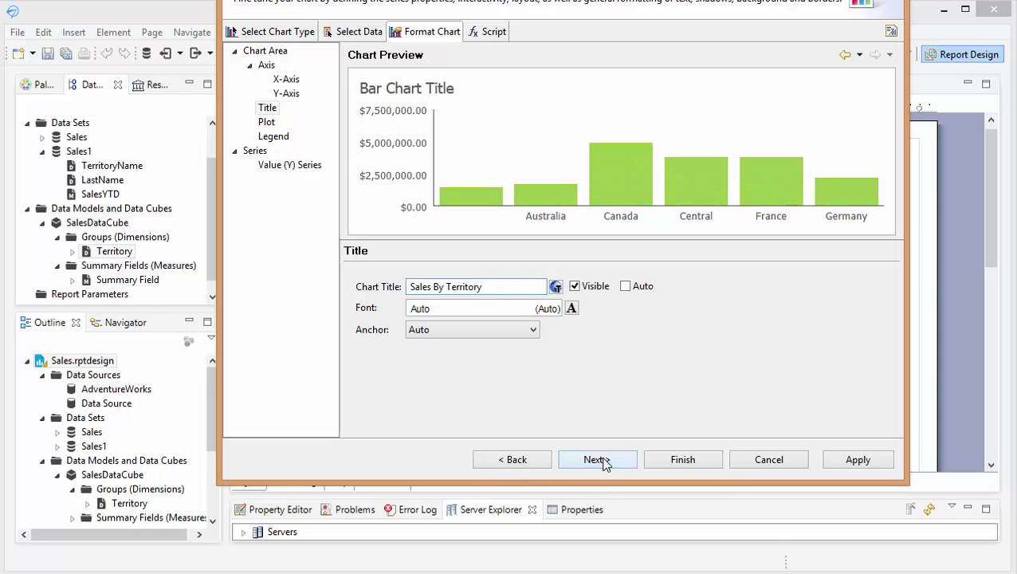
- Finish the chart wizard to place the chart, then preview the report with live data
left_click(599, 460)
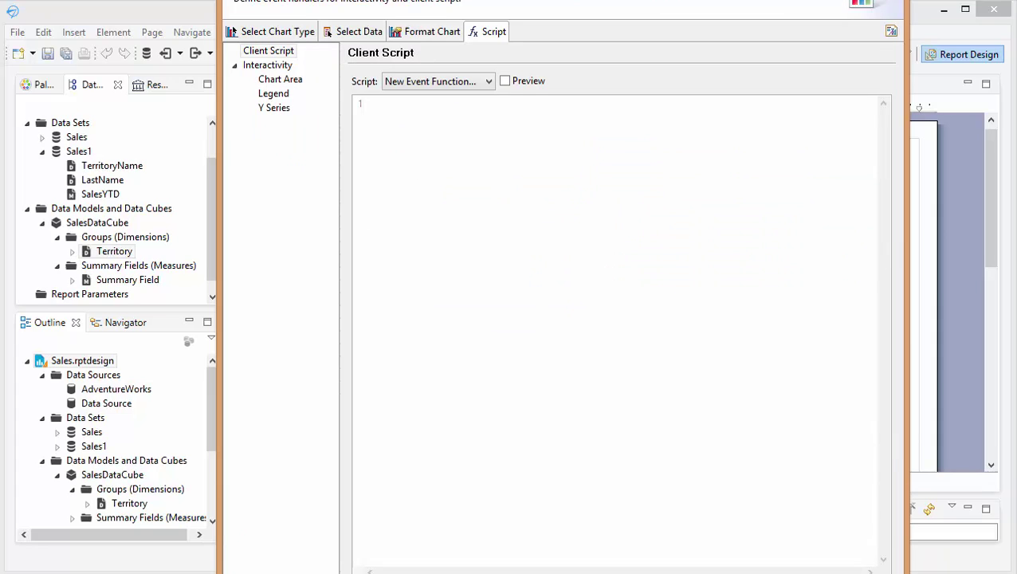
left_click_drag(482, 571, 613, 478)
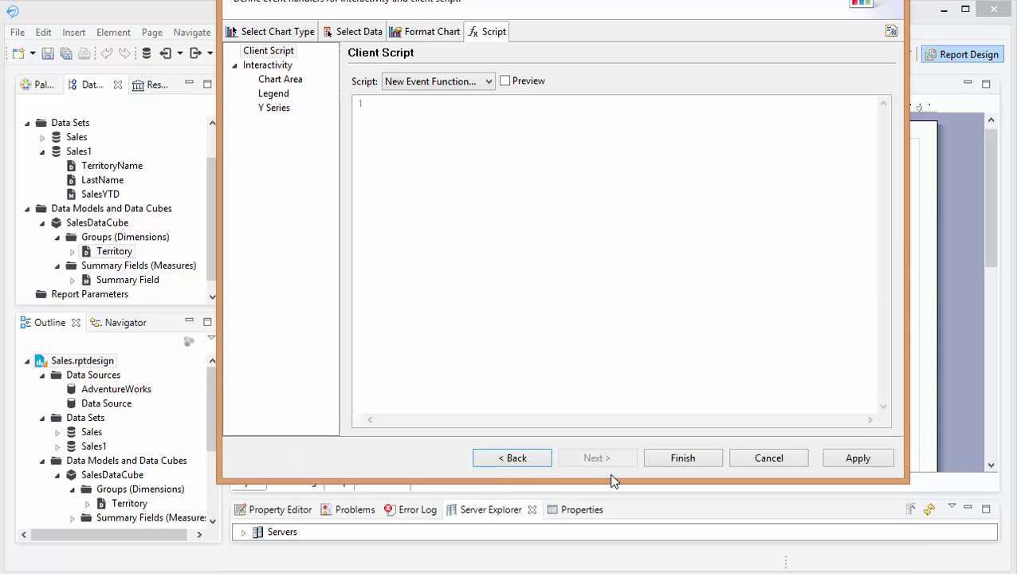
left_click(676, 455)
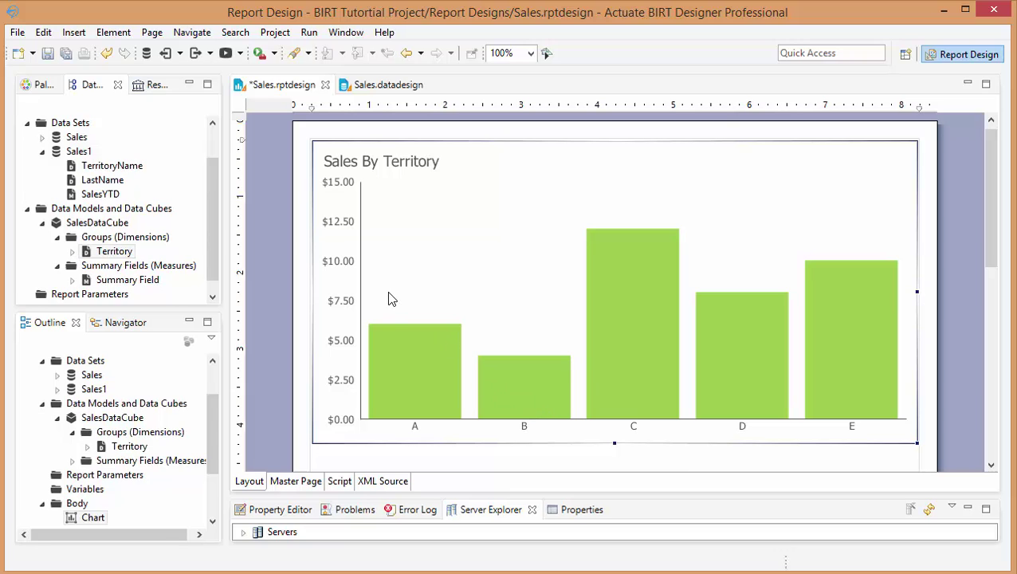
left_click(225, 56)
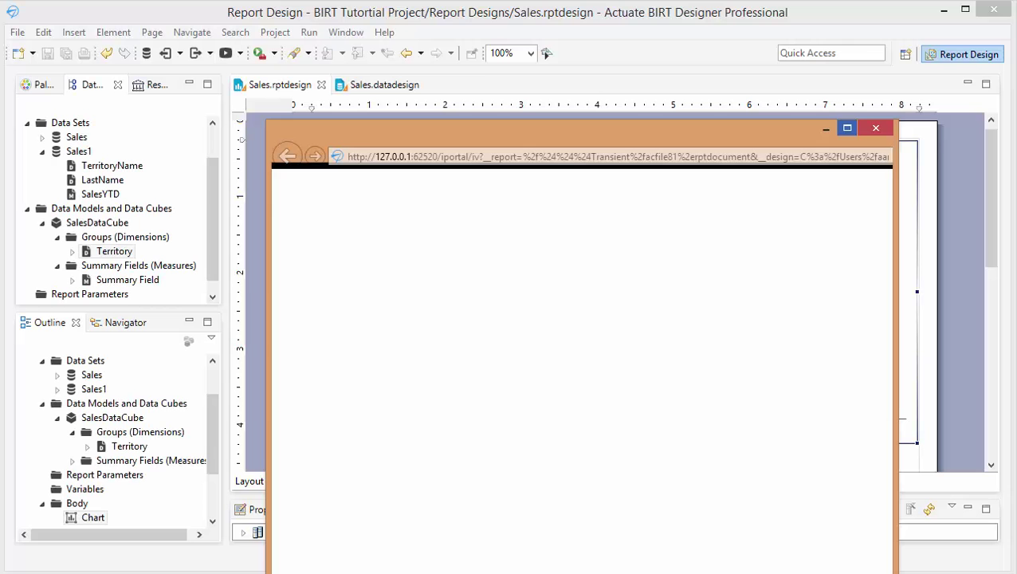
- Review the live territory sales chart in Actuate Viewer, then close the preview
left_click_drag(783, 141, 666, 59)
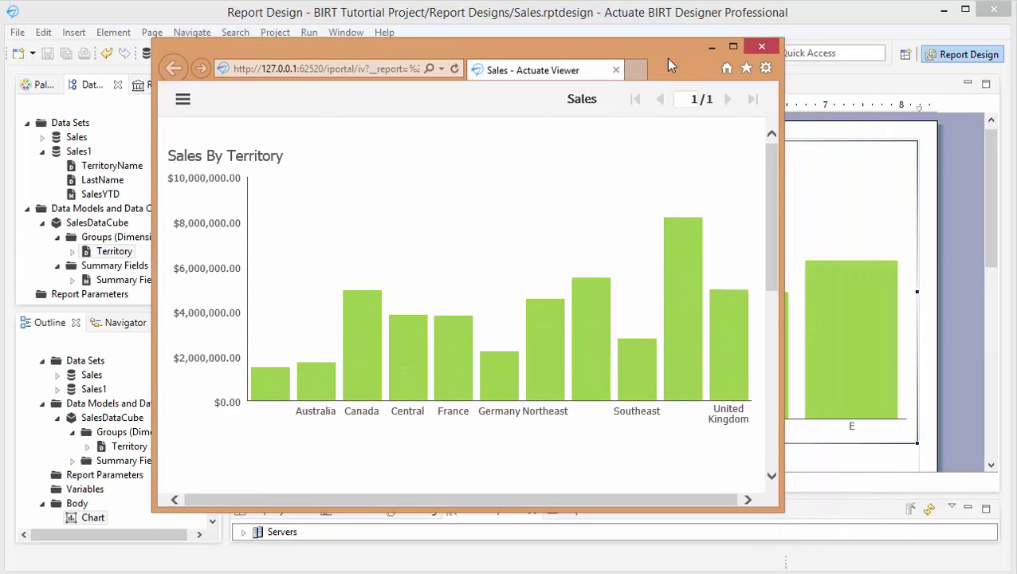
left_click(762, 49)
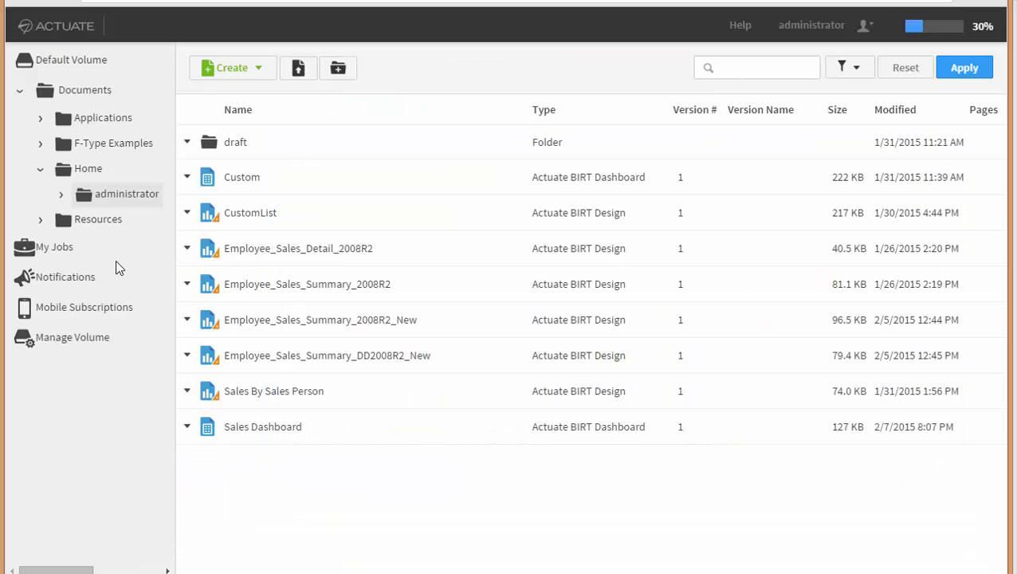
- Upload Sales.rptdesign into the personal Home folder on the iHub portal
left_click(90, 172)
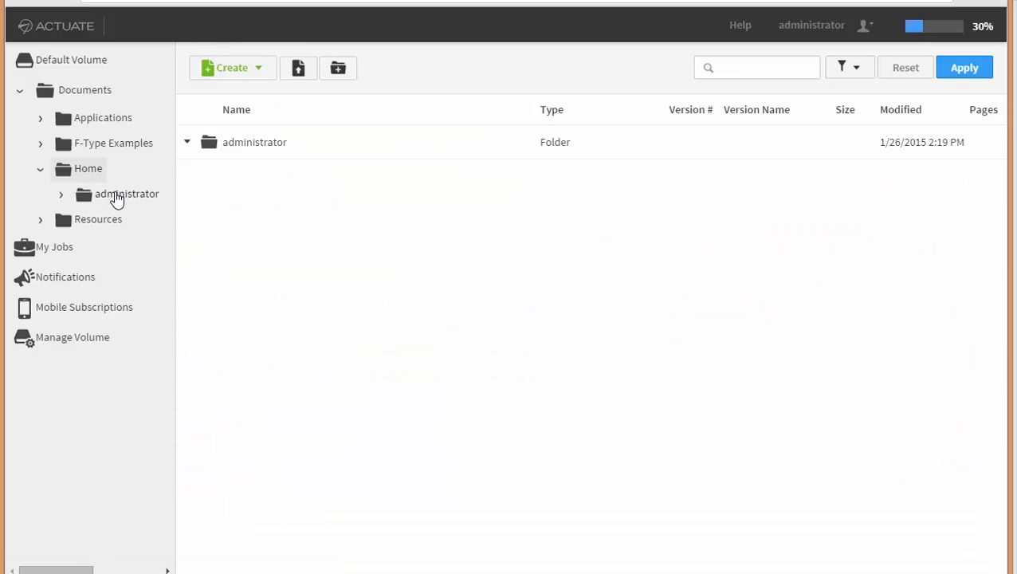
left_click(116, 197)
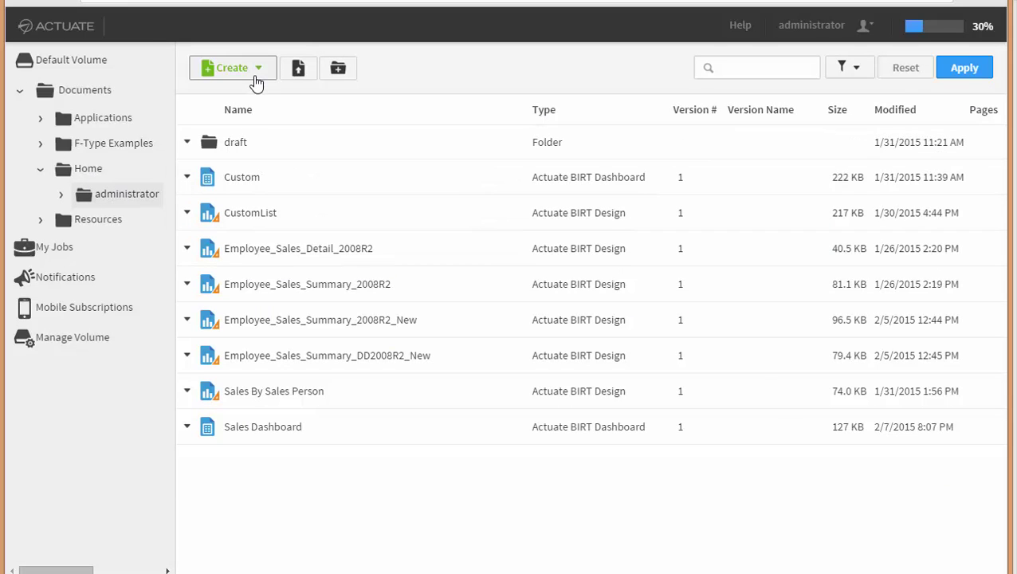
left_click(296, 73)
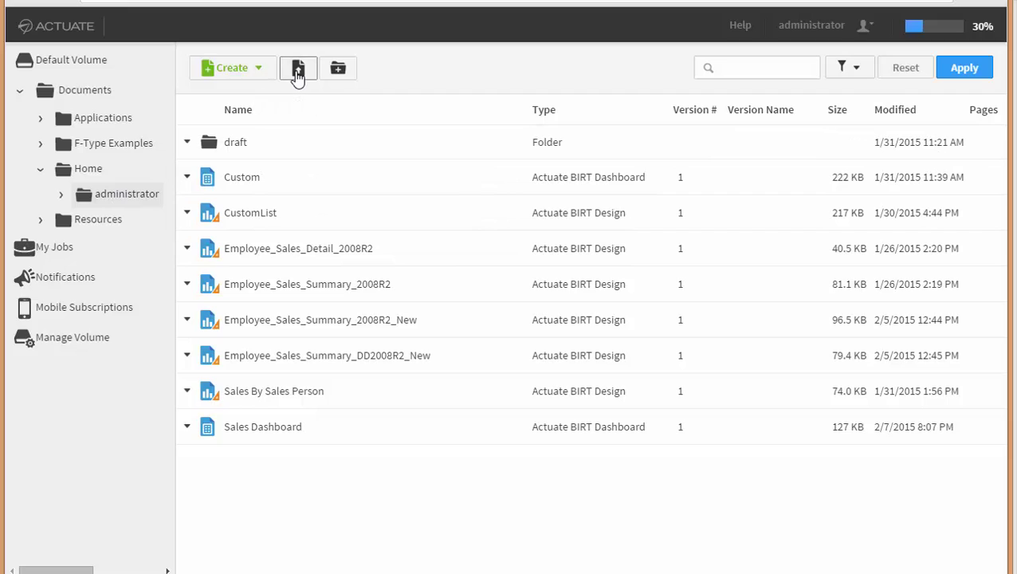
left_click(295, 71)
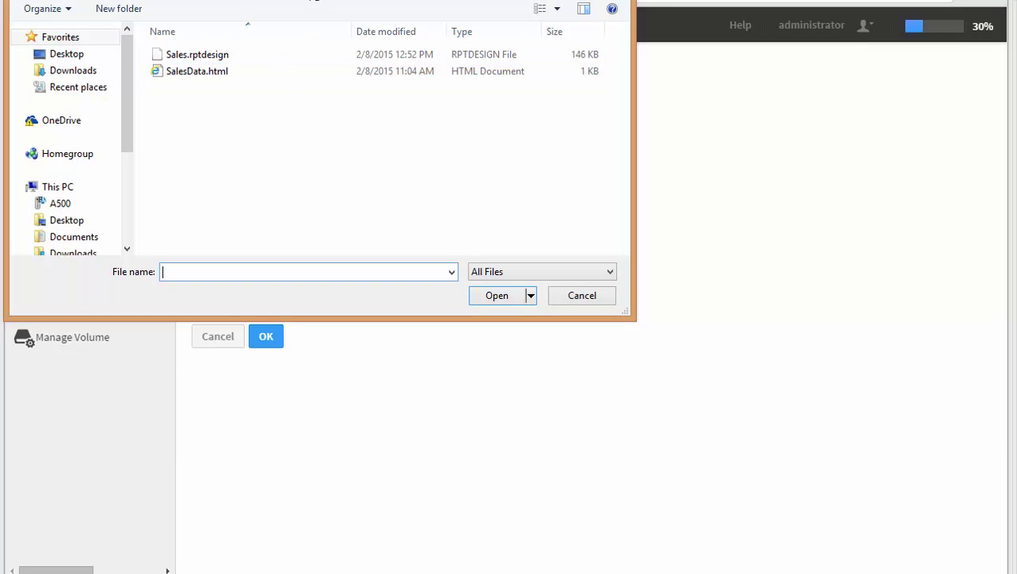
left_click(229, 134)
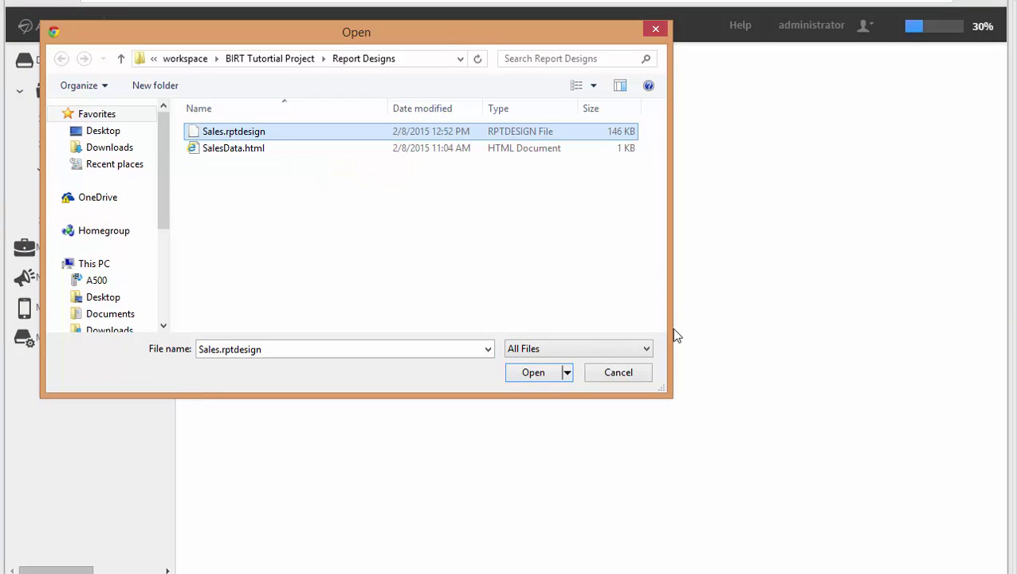
left_click(528, 374)
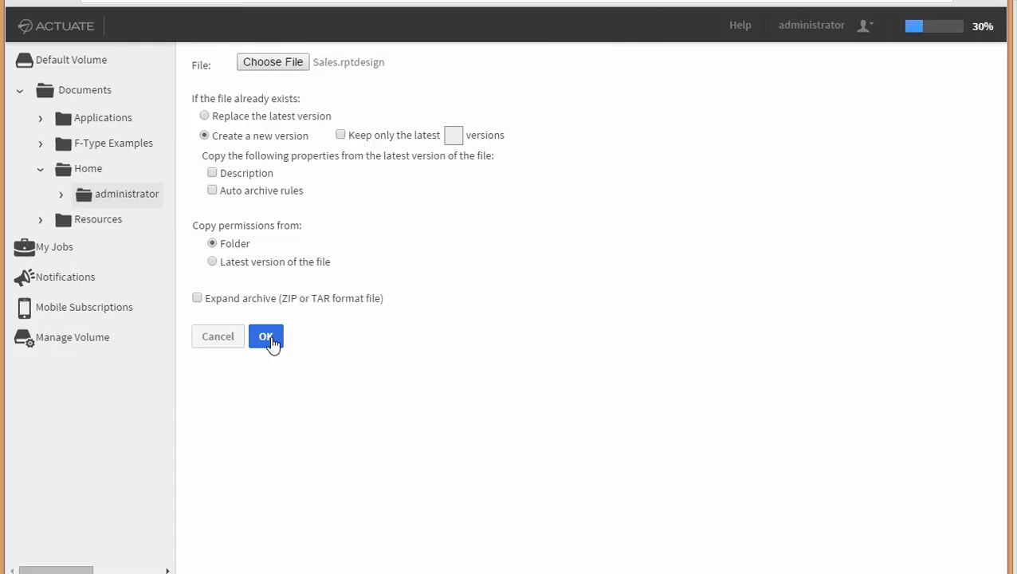
left_click(269, 338)
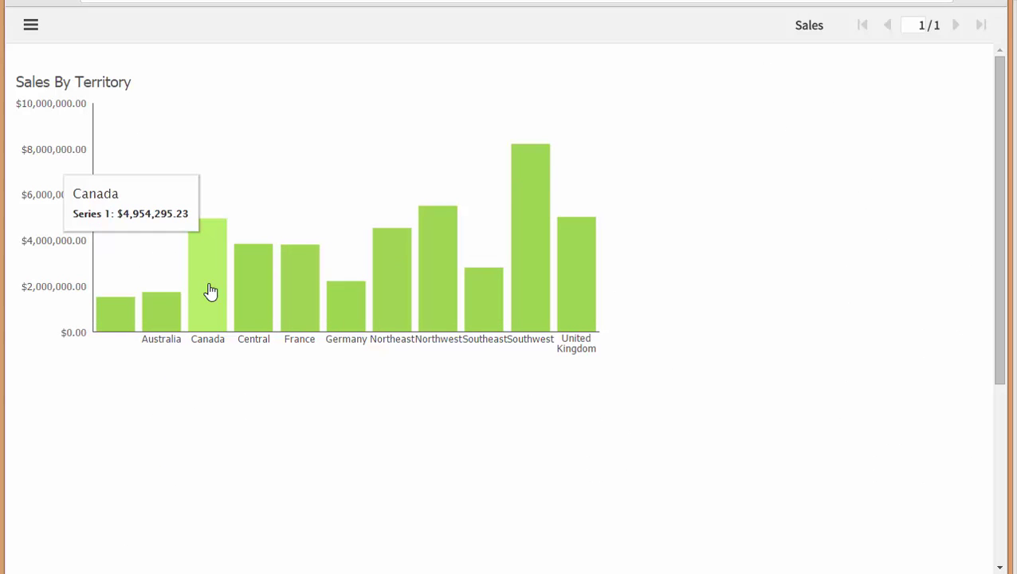
- Drill from Canada into per-salesperson sales and back up to all territories, twice
left_click(210, 292)
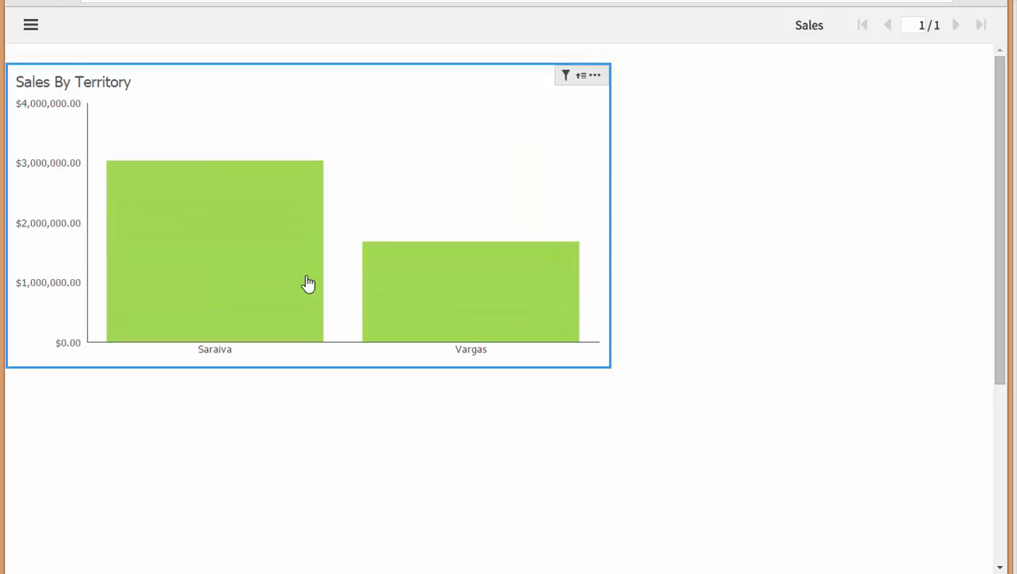
right_click(437, 284)
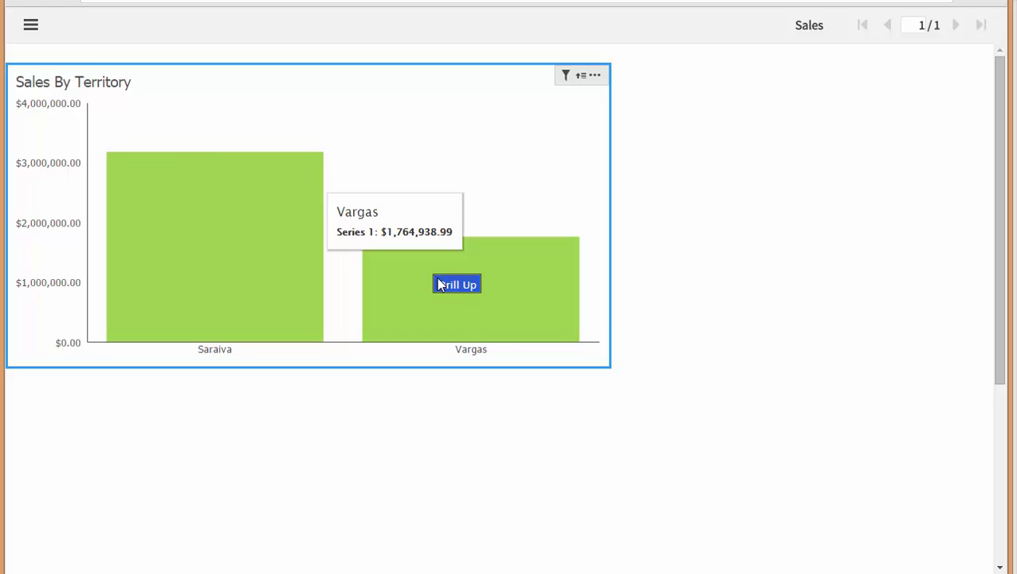
left_click(444, 282)
mouse_move(214, 317)
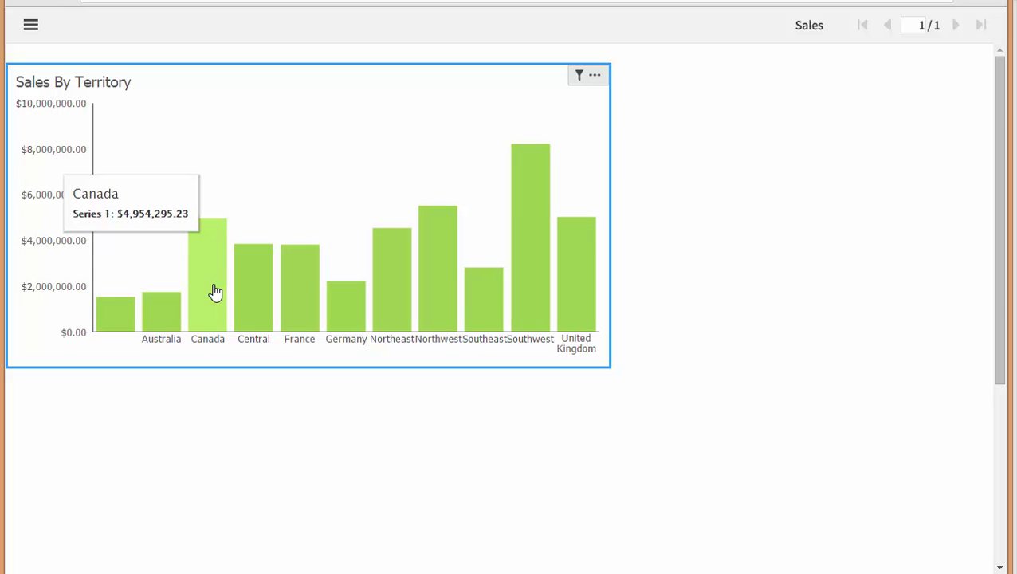
left_click(215, 291)
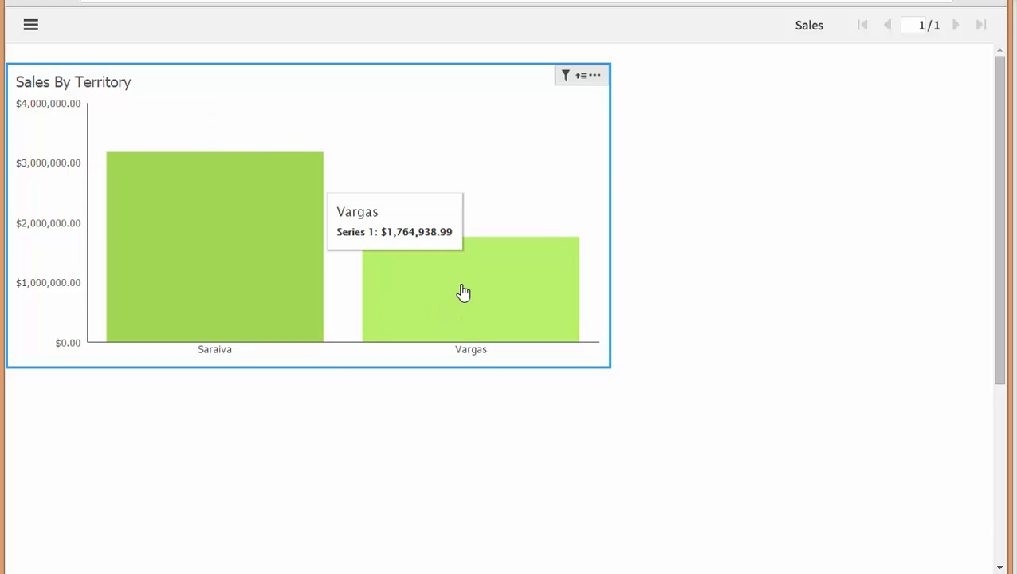
right_click(463, 293)
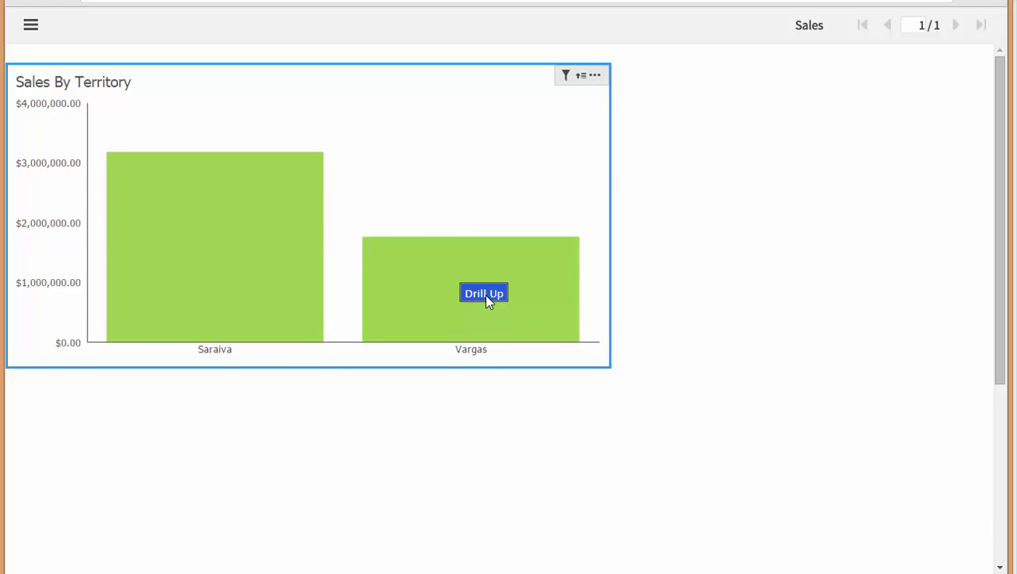
left_click(484, 294)
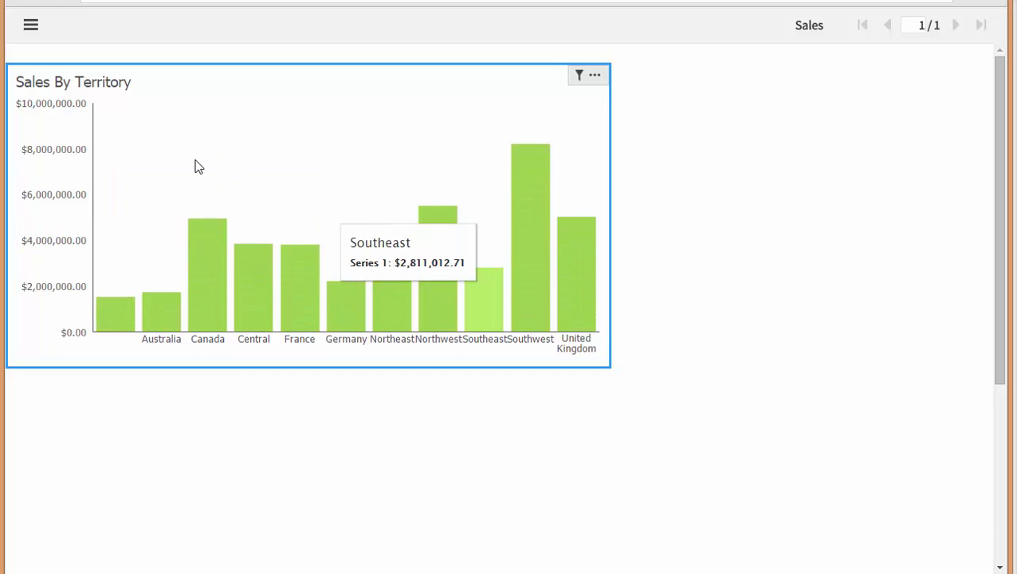
left_click(31, 26)
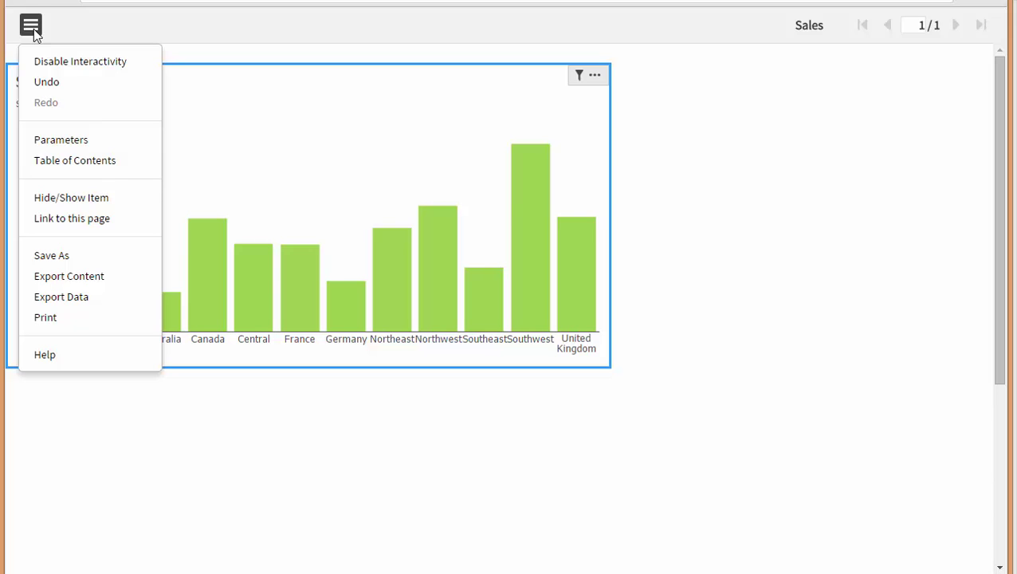
- Bring up Link to this page and select the report's embed HTML code
left_click(34, 28)
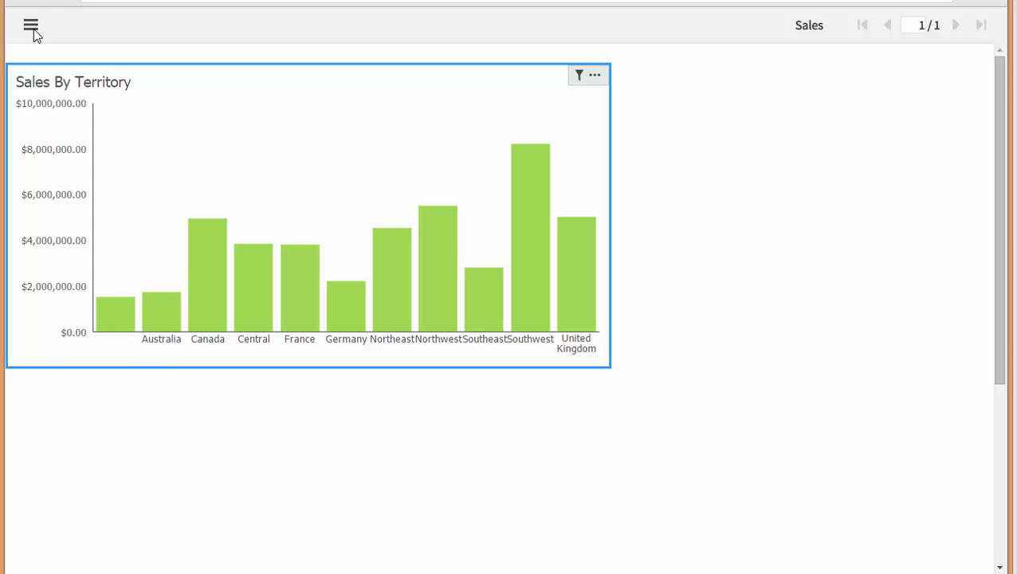
left_click(33, 29)
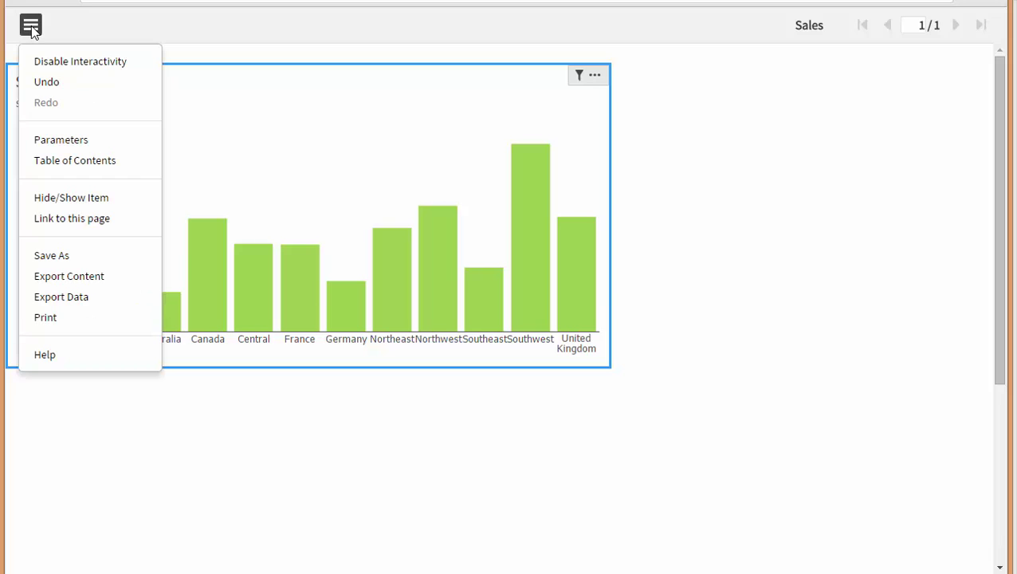
left_click(56, 220)
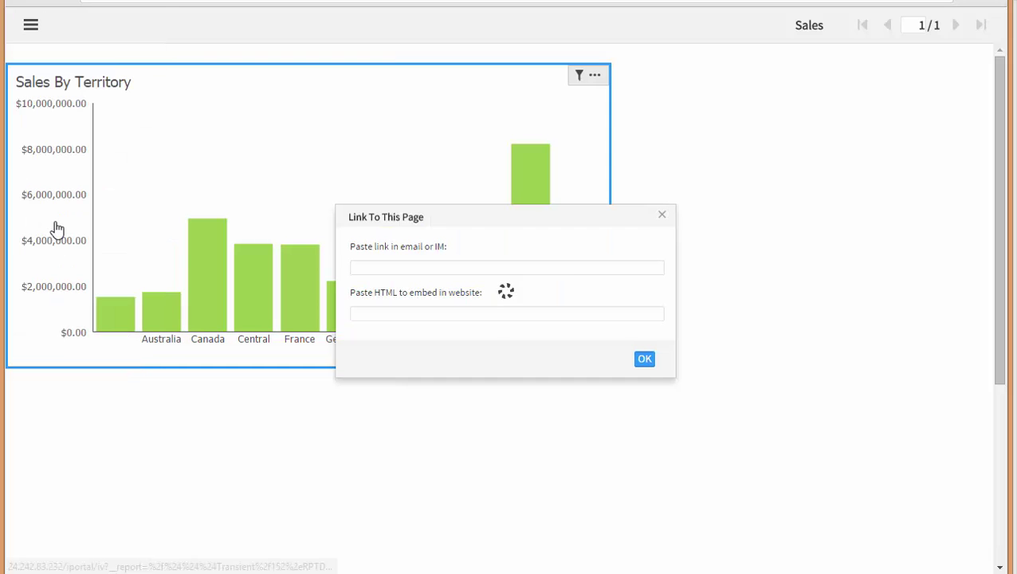
left_click(396, 314)
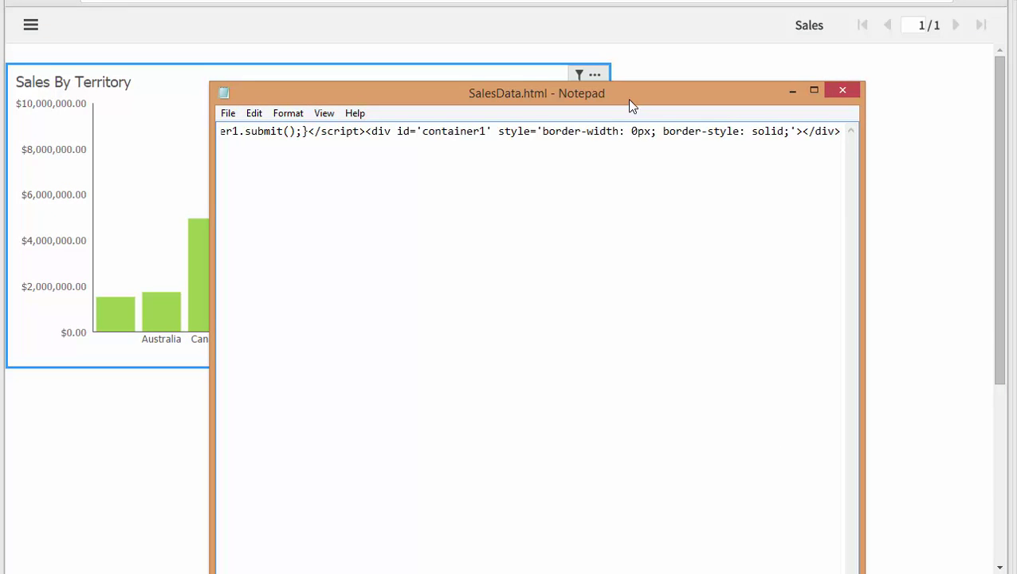
- Review the embed script in SalesData.html, ending in the container1 div with 0px border
left_click_drag(627, 97, 471, 7)
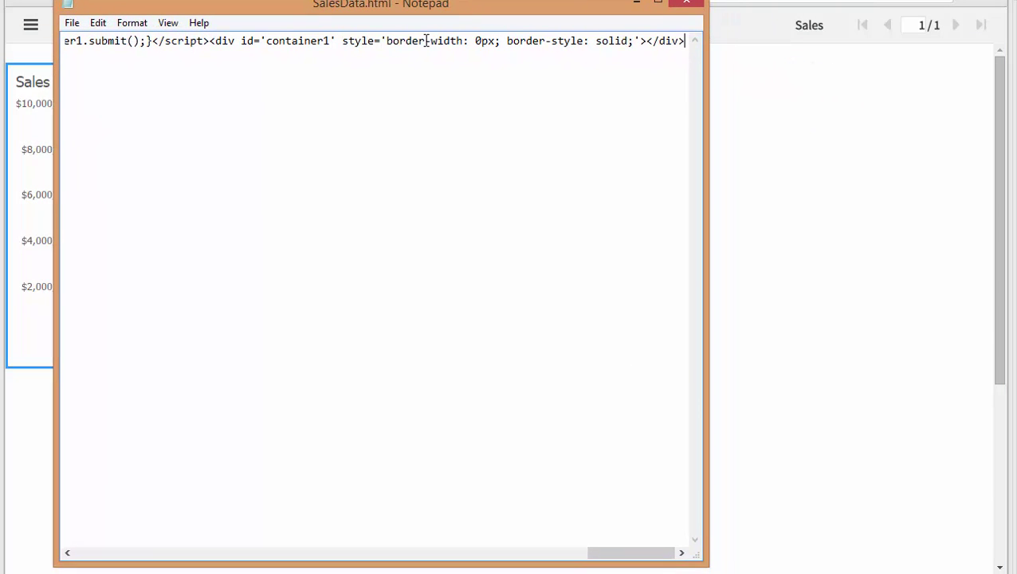
key("ctrl+a")
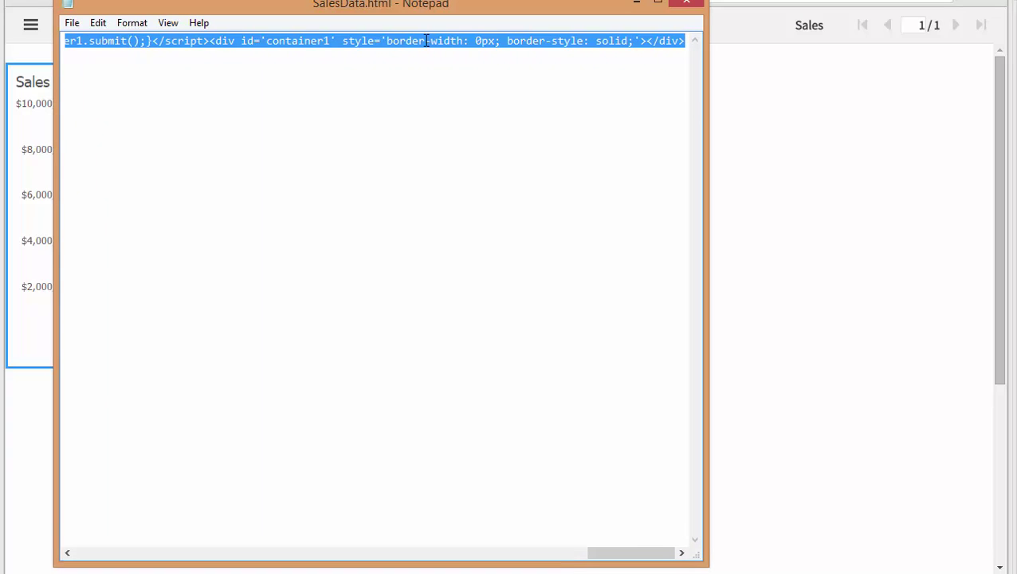
key("End")
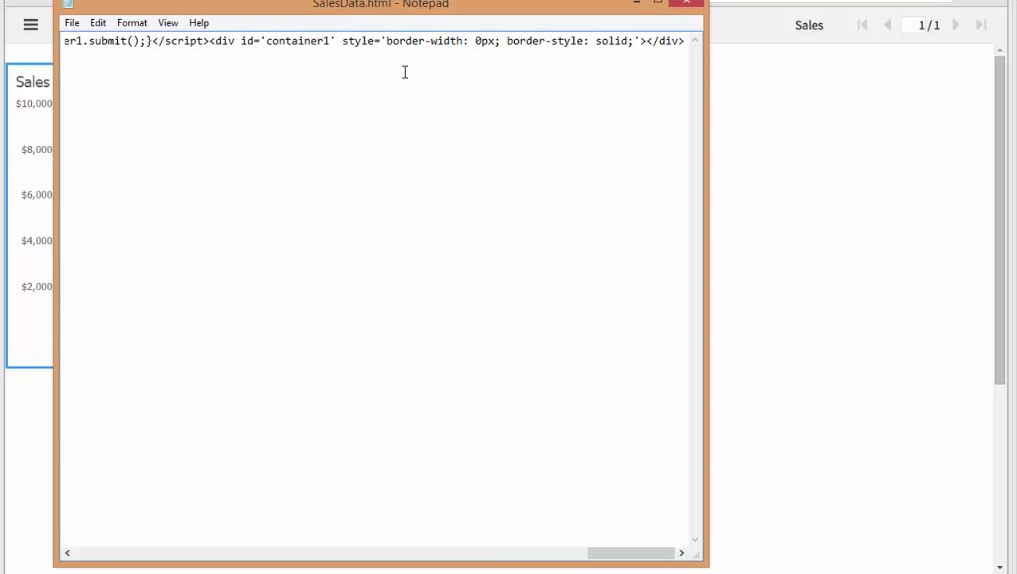
key("ctrl+a")
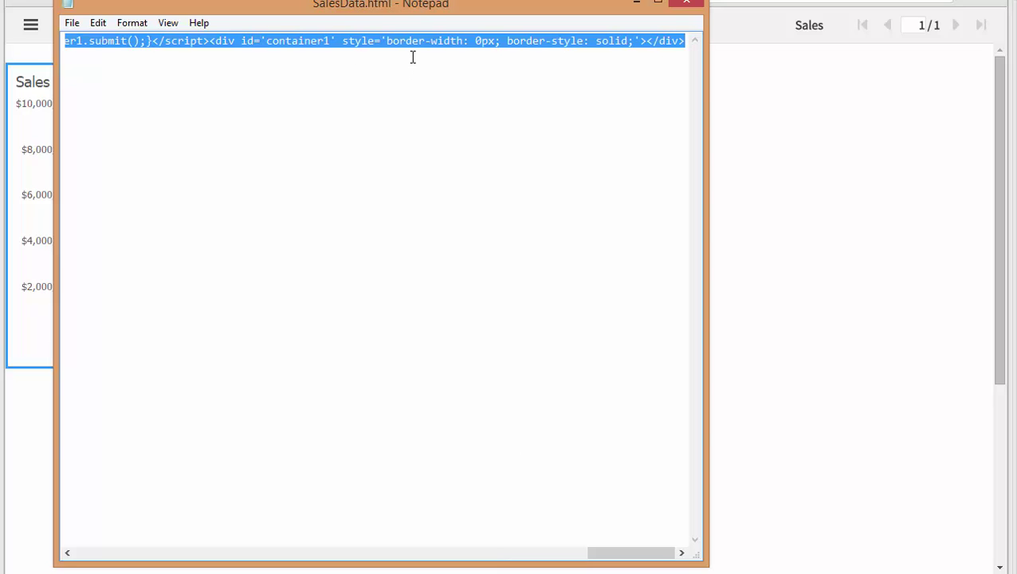
key("Right")
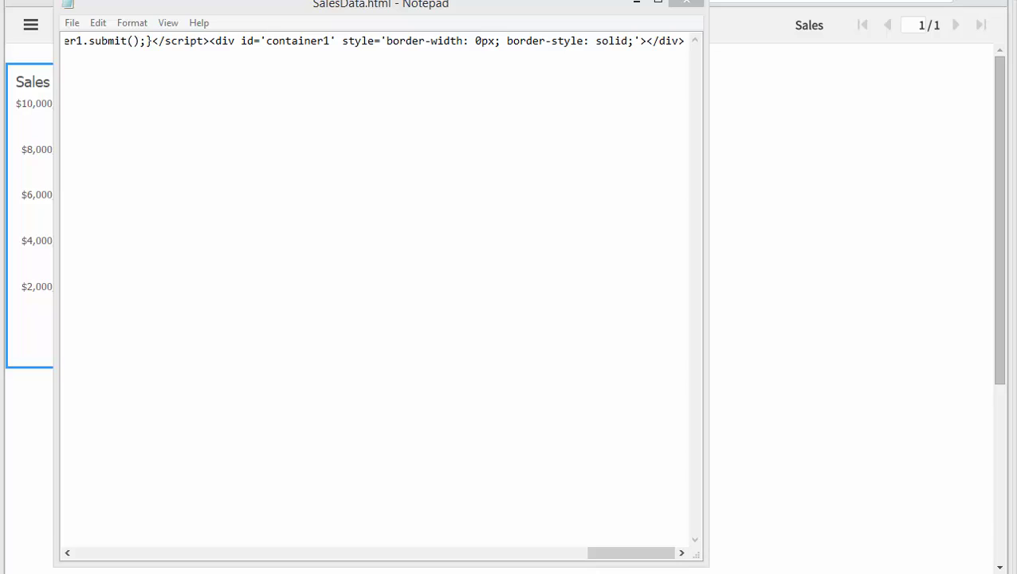
left_click_drag(241, 9, 209, 17)
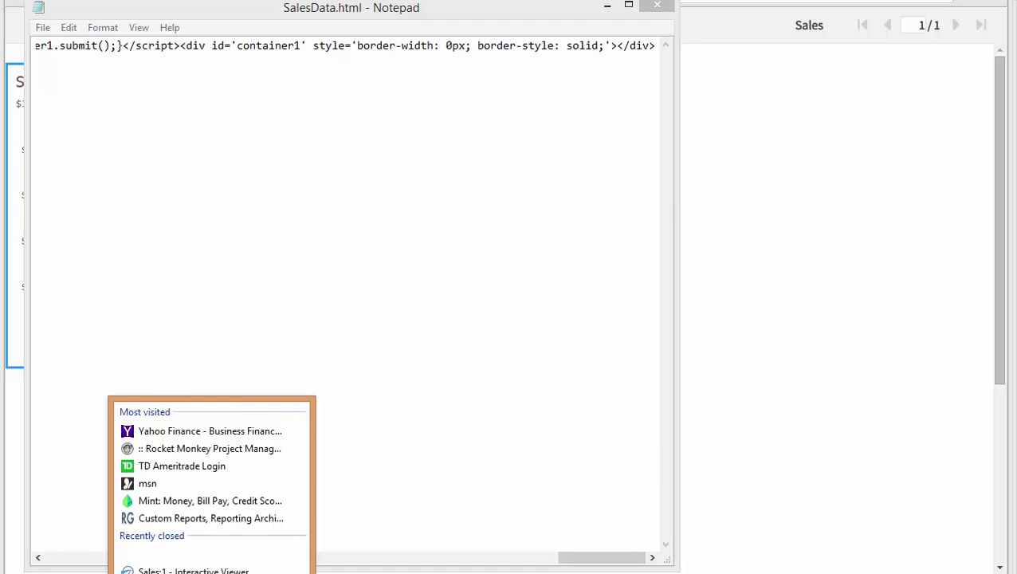
left_click(199, 573)
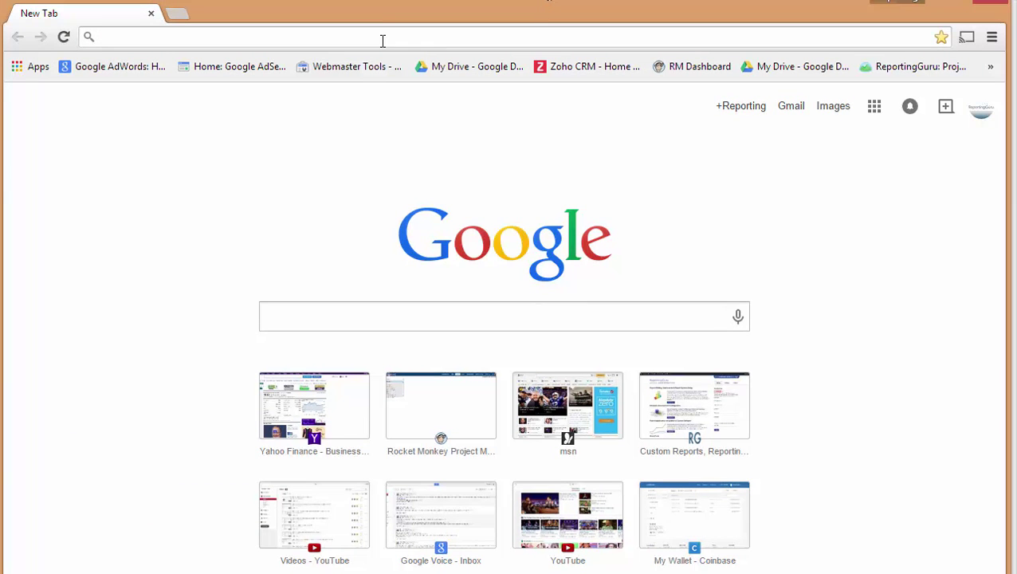
type("www.")
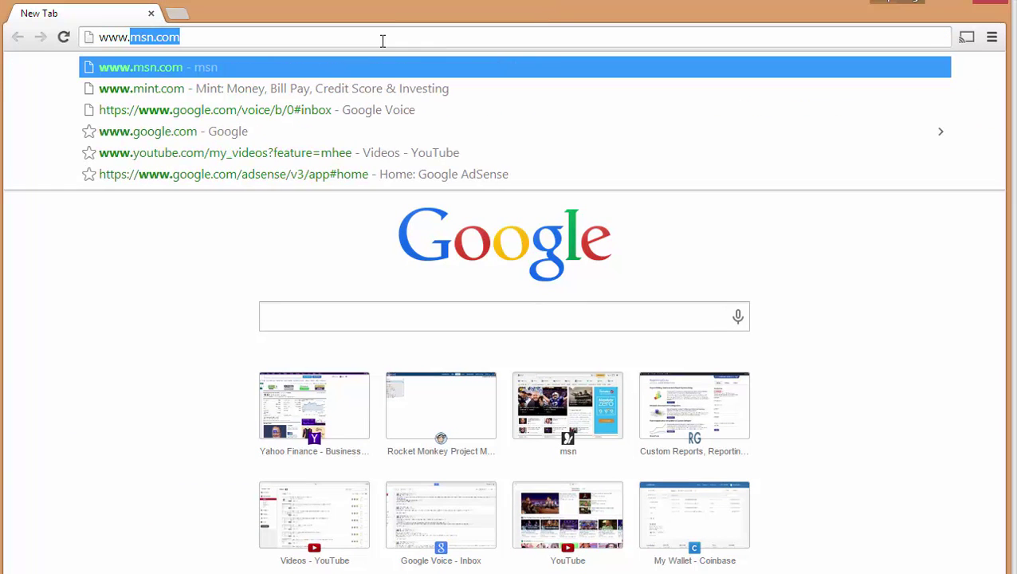
type("reportingguru")
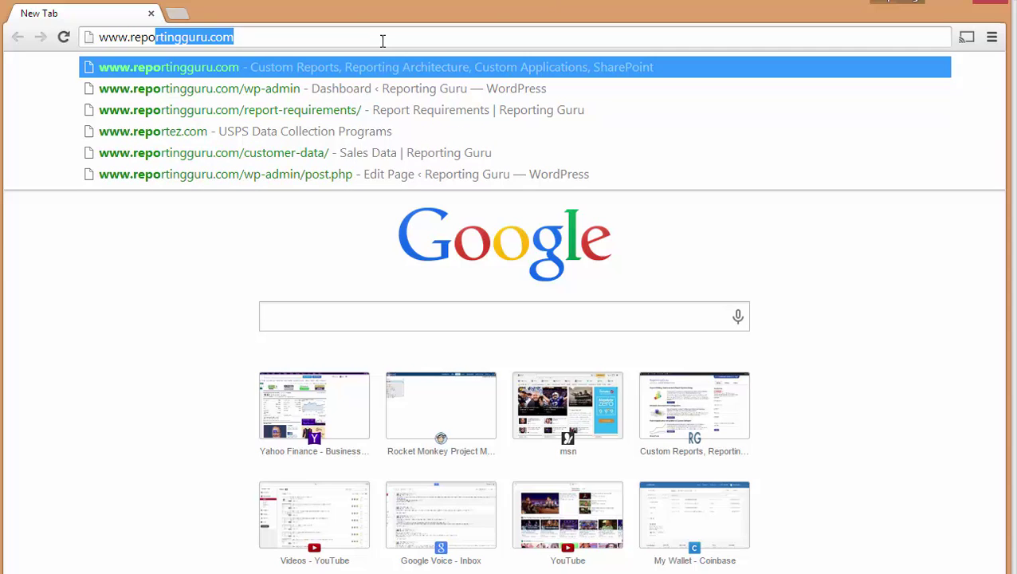
key("End")
type("/")
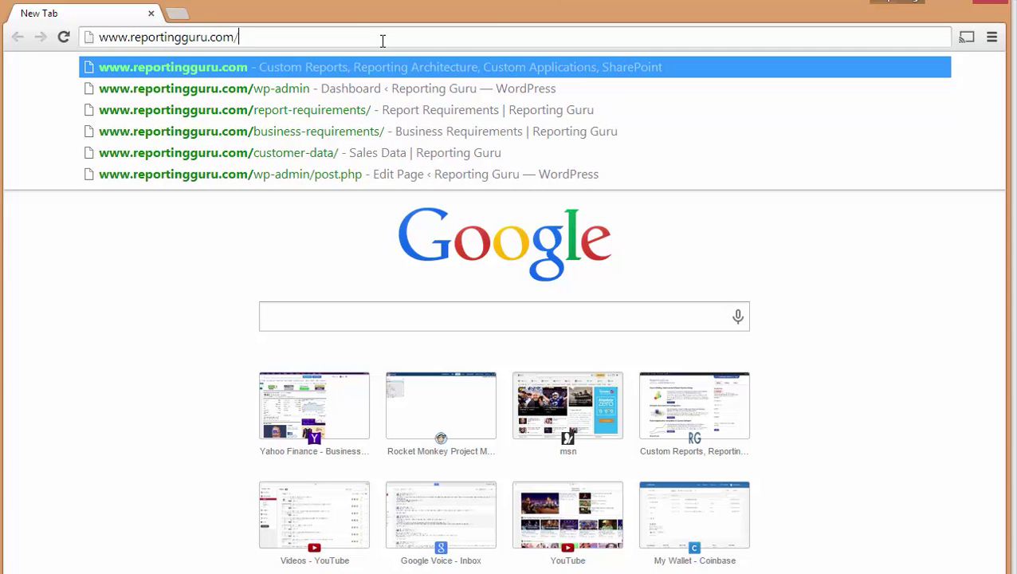
type("SalesData.html")
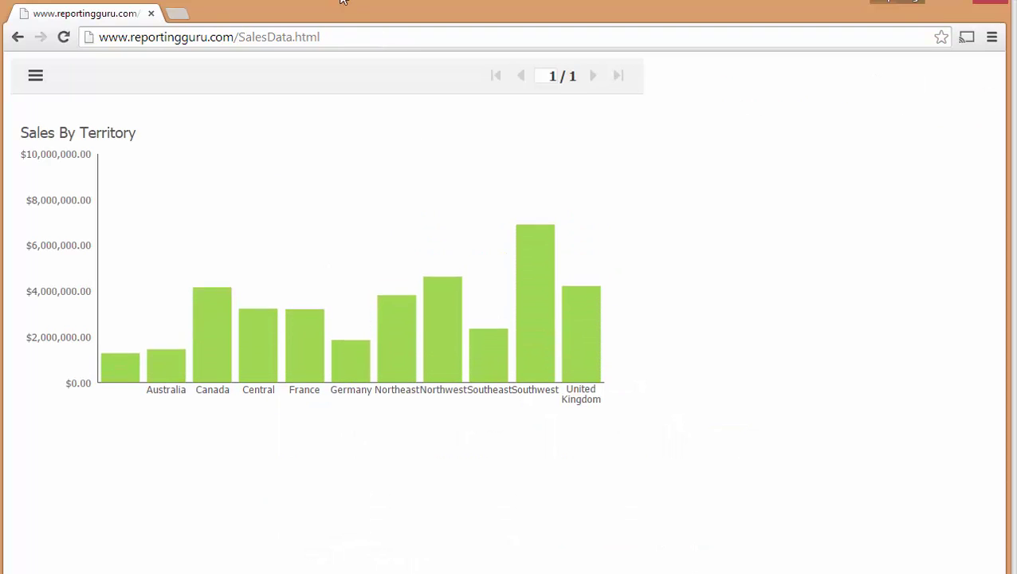
left_click_drag(108, 37, 335, 31)
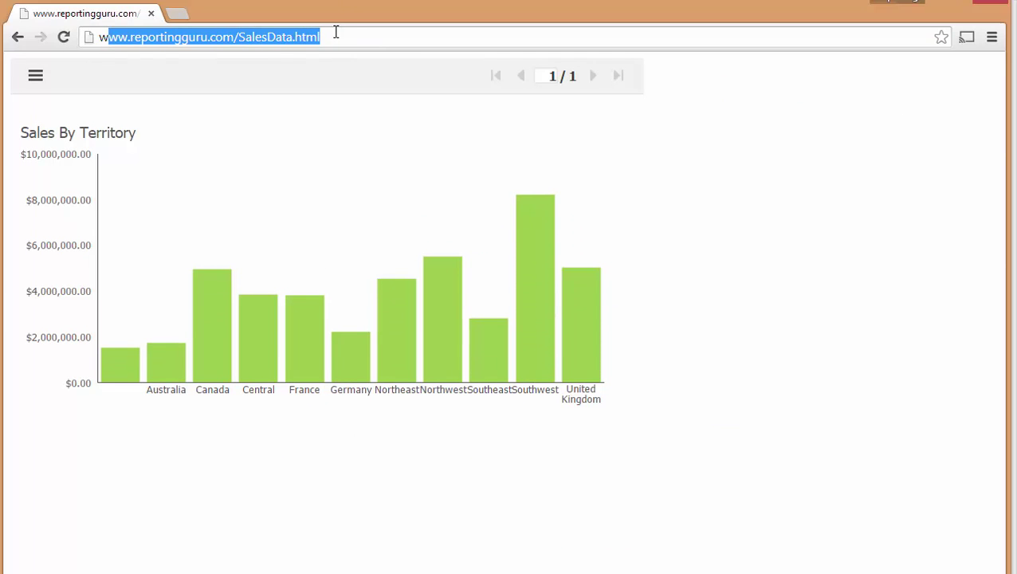
left_click(349, 35)
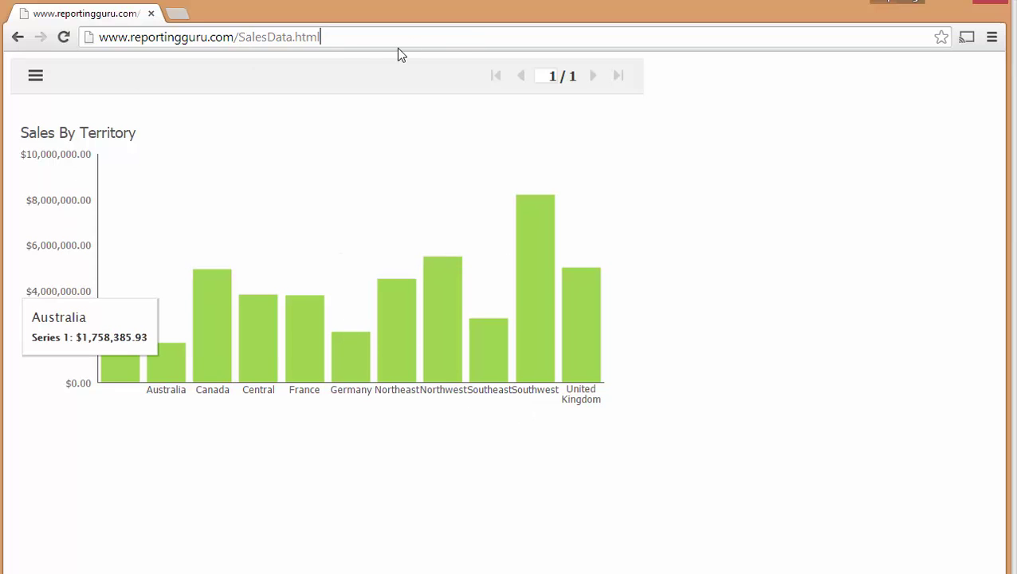
left_click_drag(328, 37, 300, 37)
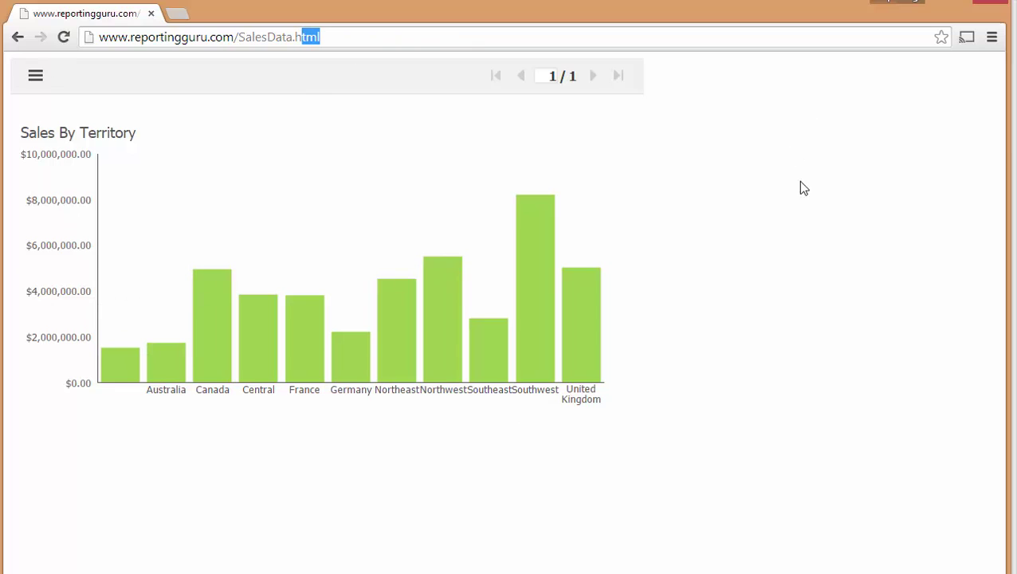
left_click(336, 37)
- Enable interactivity on the embedded chart and drill into Canada to show Saraiva and Vargas
mouse_move(207, 333)
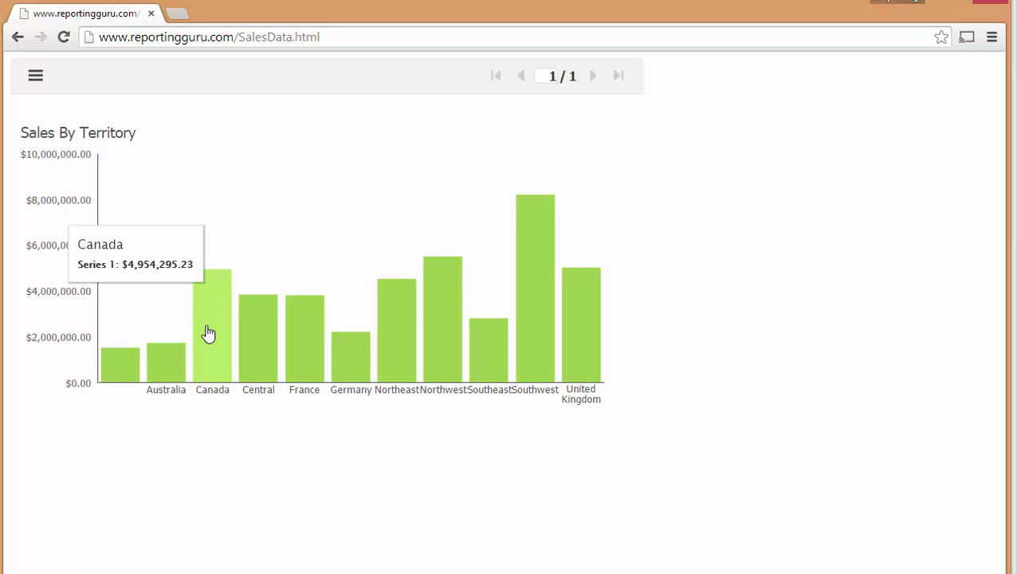
left_click(35, 76)
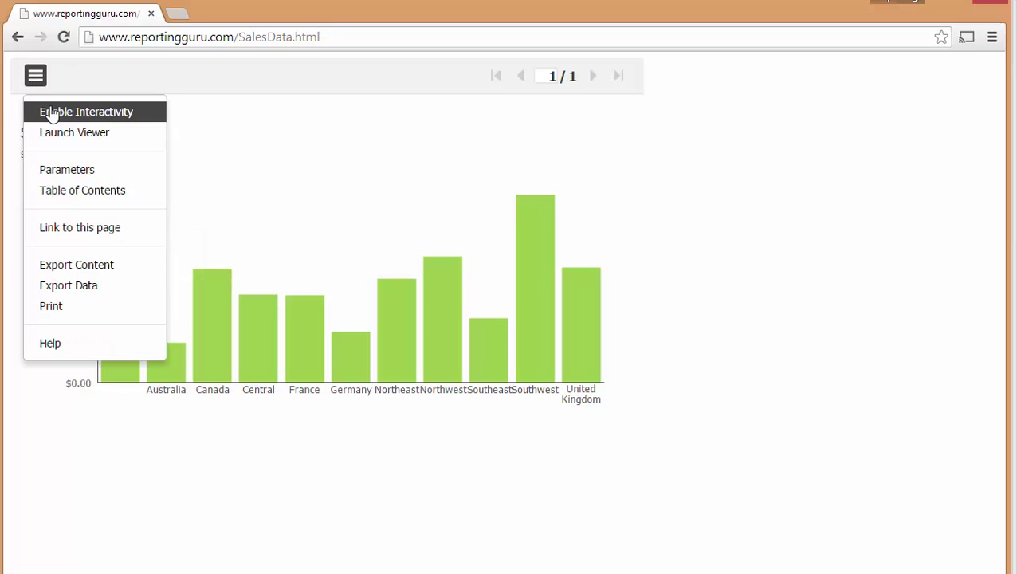
left_click(50, 113)
mouse_move(215, 306)
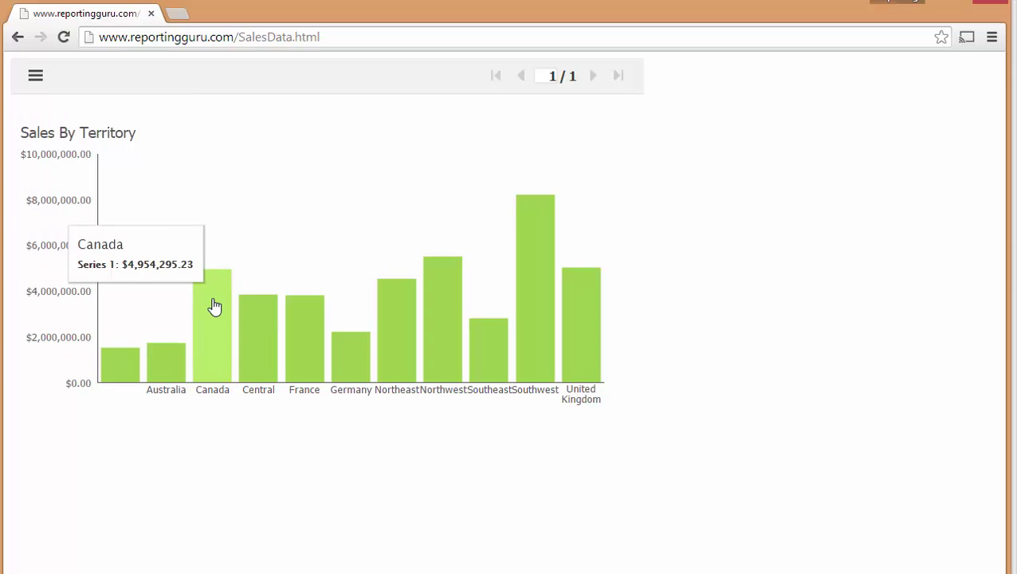
left_click(198, 288)
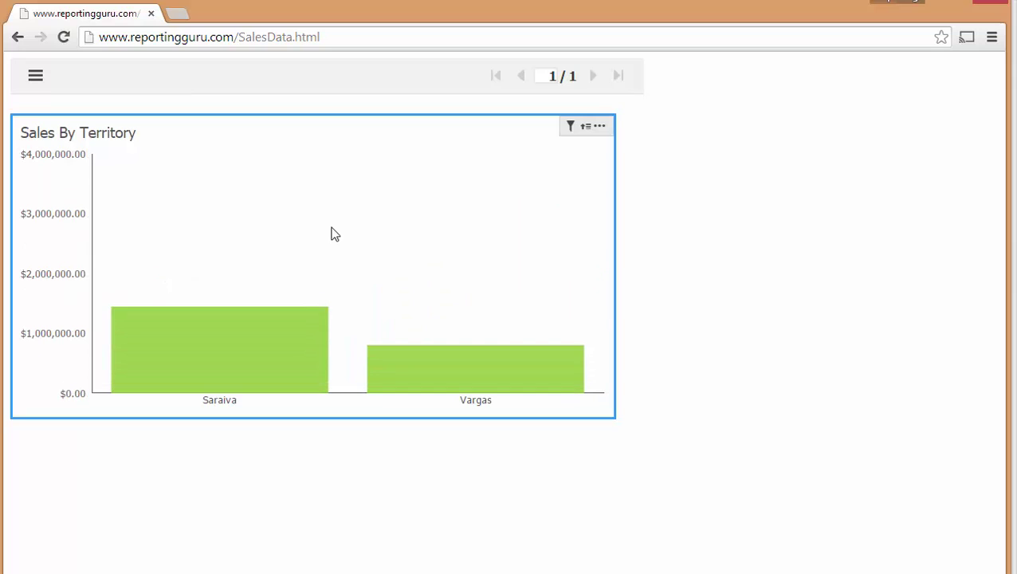
- Drill up from the Vargas bar to return the chart to all territories
mouse_move(165, 195)
mouse_move(441, 334)
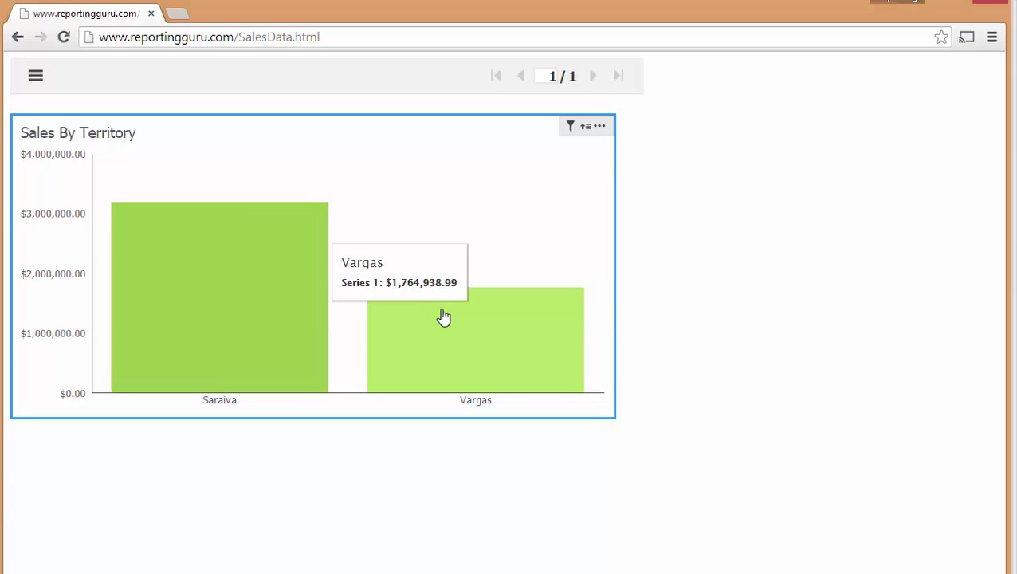
left_click(456, 319)
left_click(465, 320)
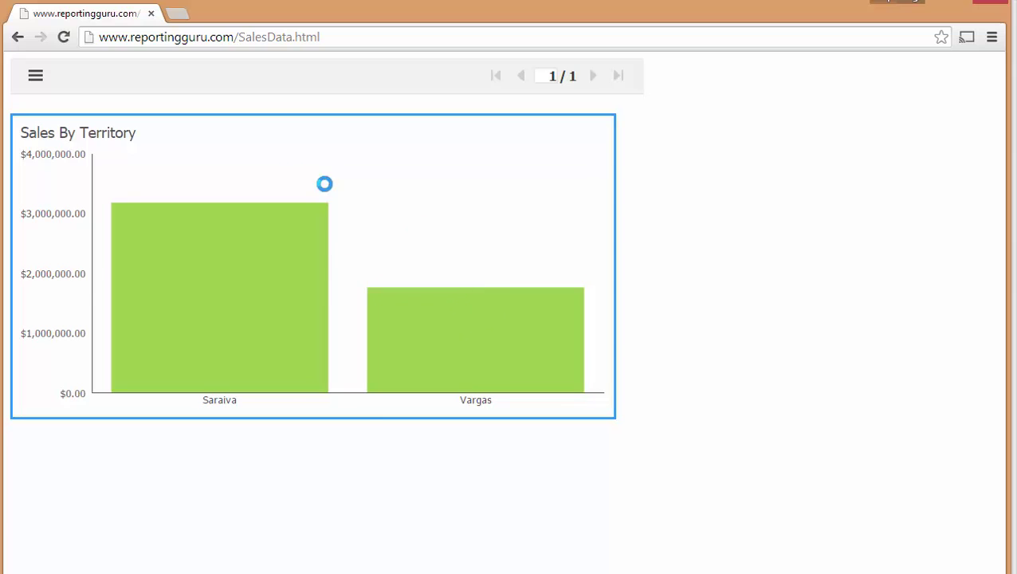